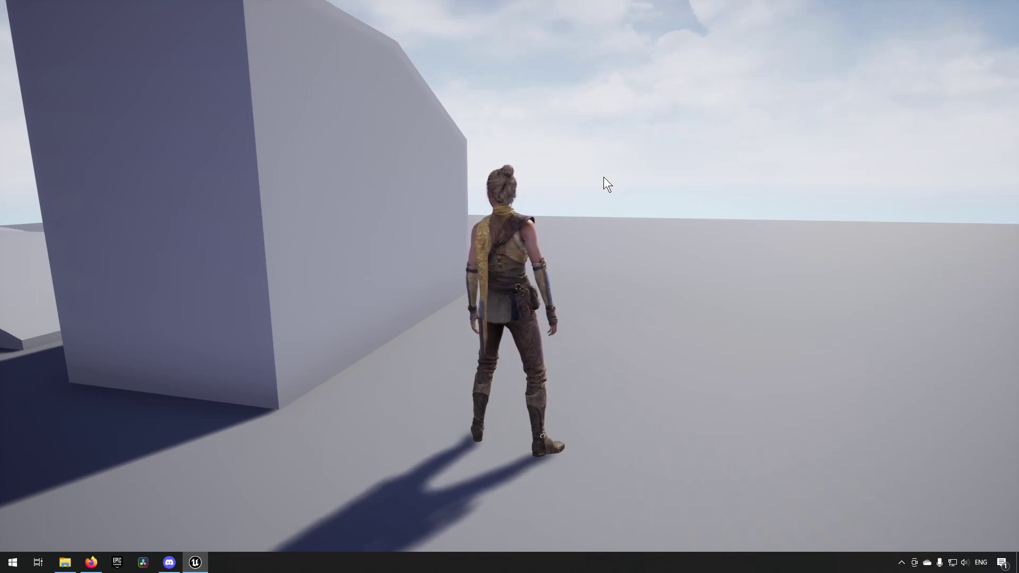
# Walk the character up to the block's wall in the running game to preview the hand reach-out animation
pyautogui.press('d')
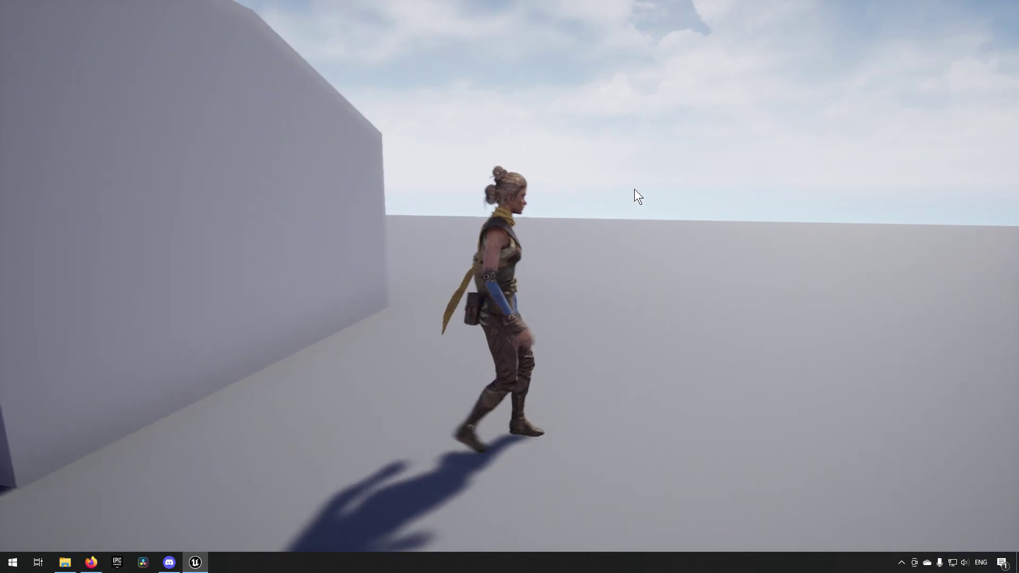
pyautogui.press('a')
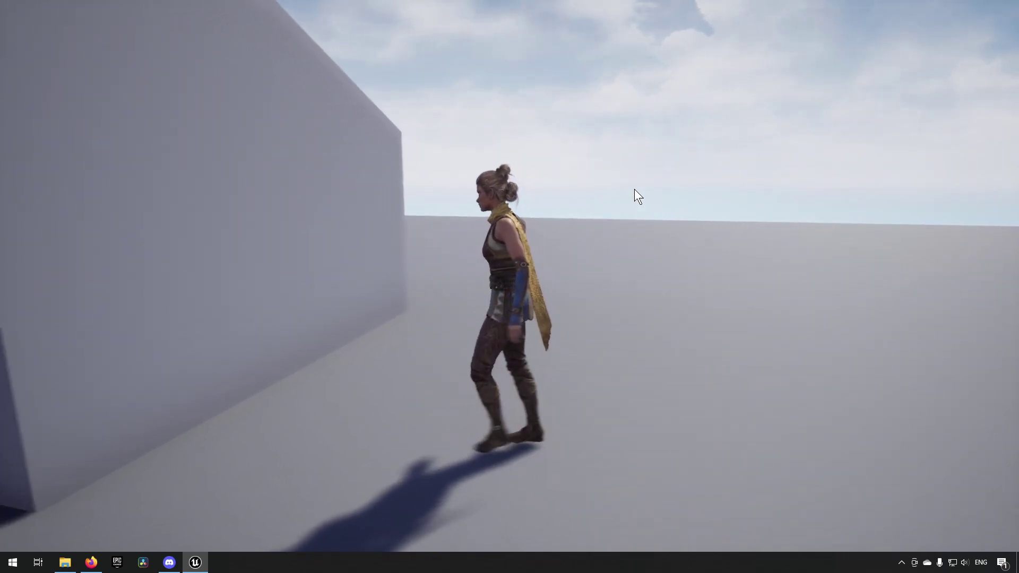
pyautogui.press('a')
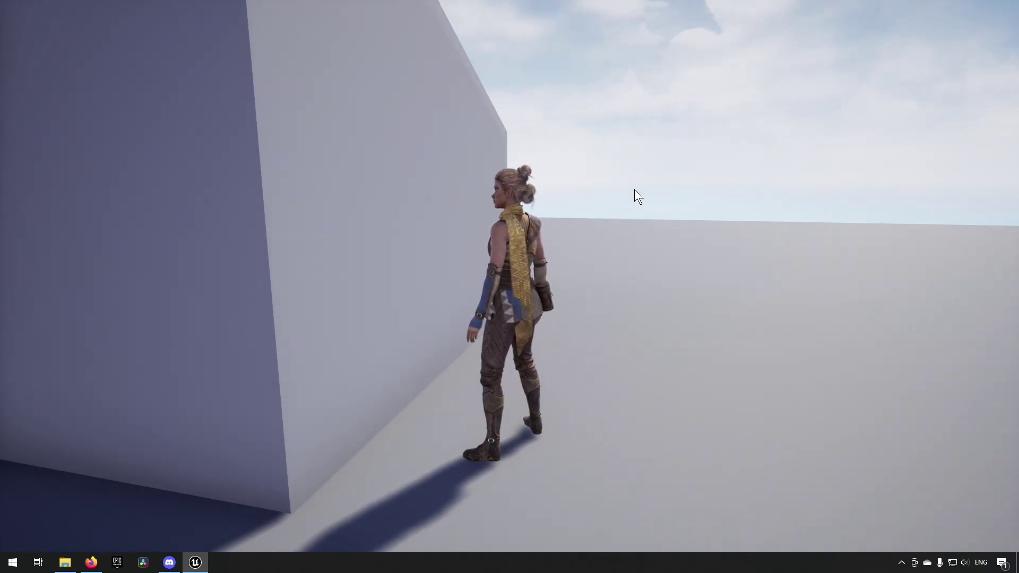
pyautogui.press('a')
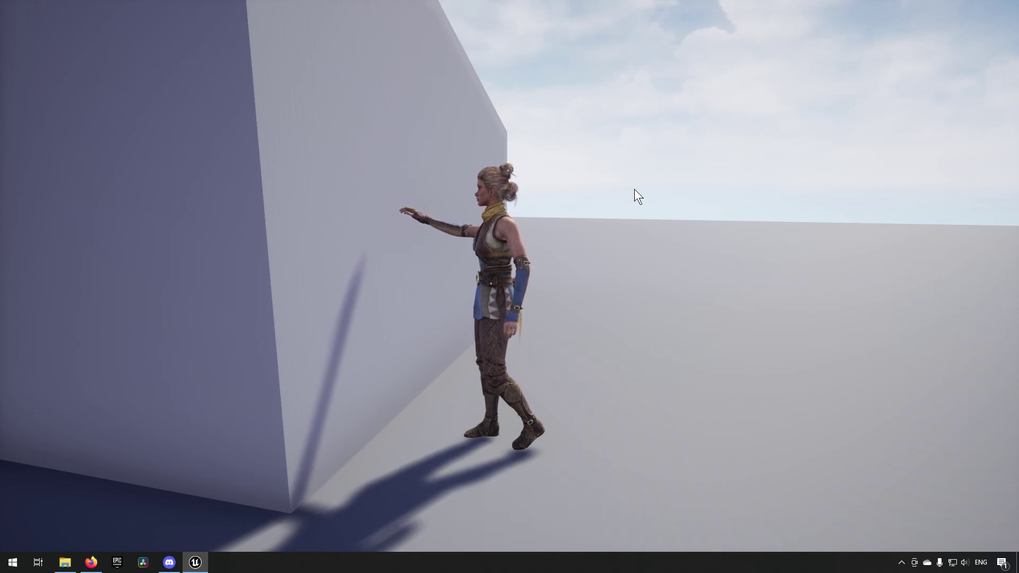
pyautogui.press('w')
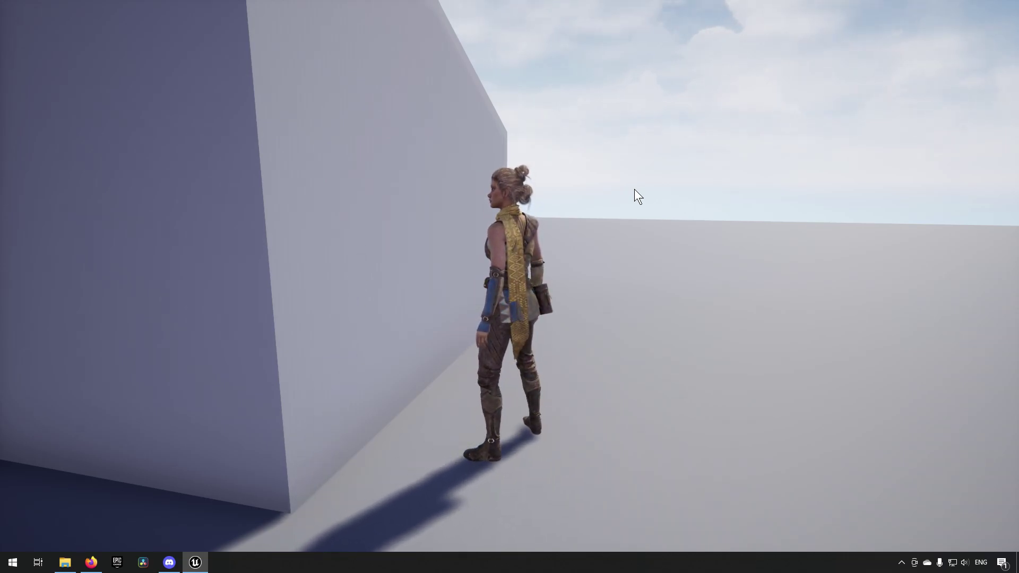
pyautogui.press('d')
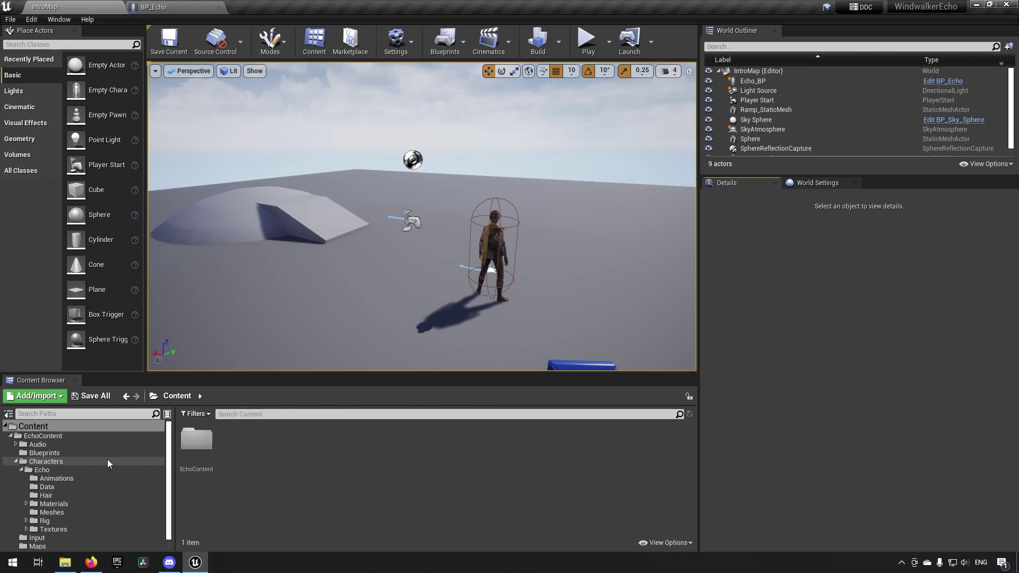
# Create an animation montage from ReachOut_Start in Echo's Animations folder, keeping the suggested name
pyautogui.click(84, 480)
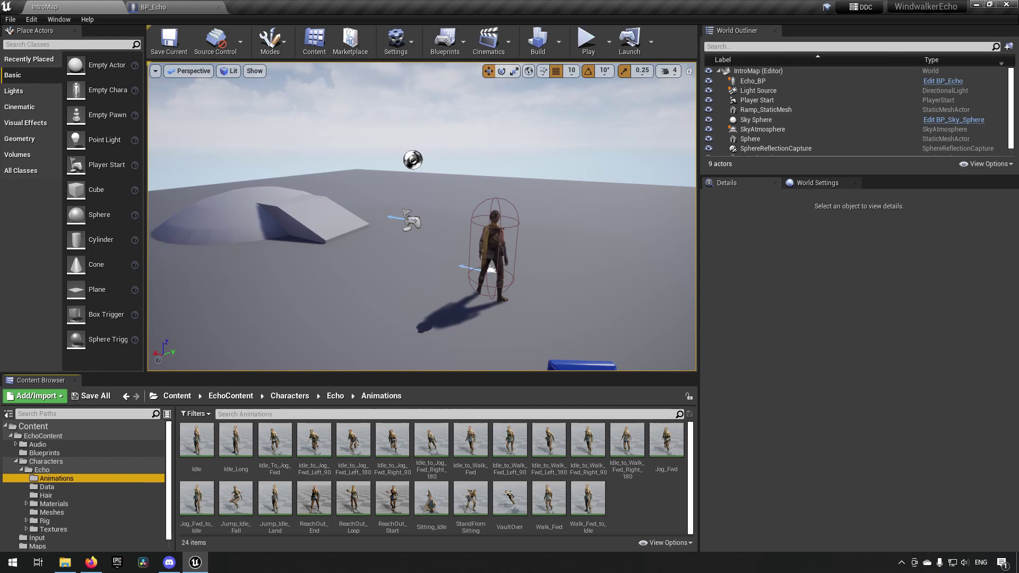
pyautogui.click(391, 497)
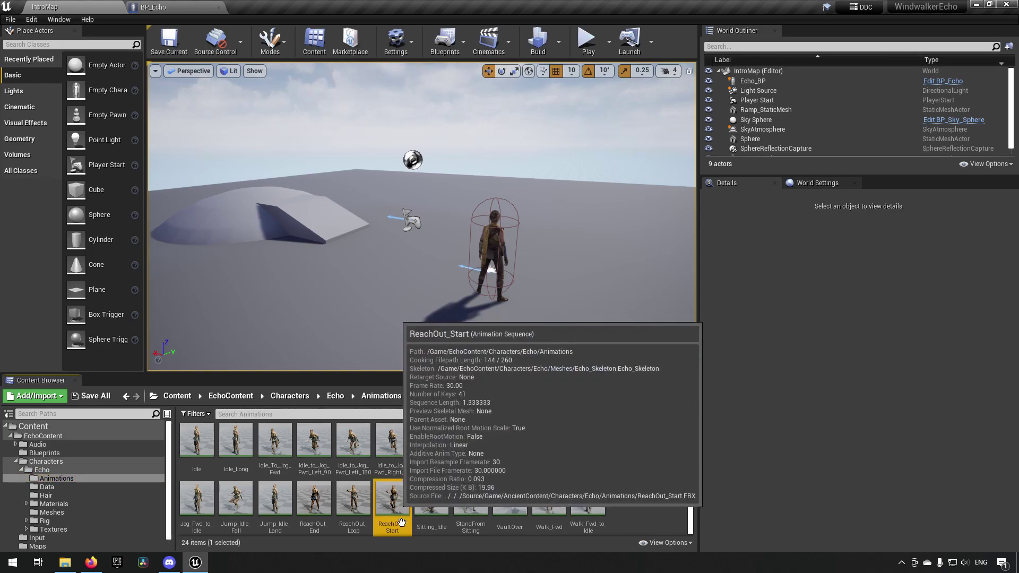
pyautogui.rightClick(390, 496)
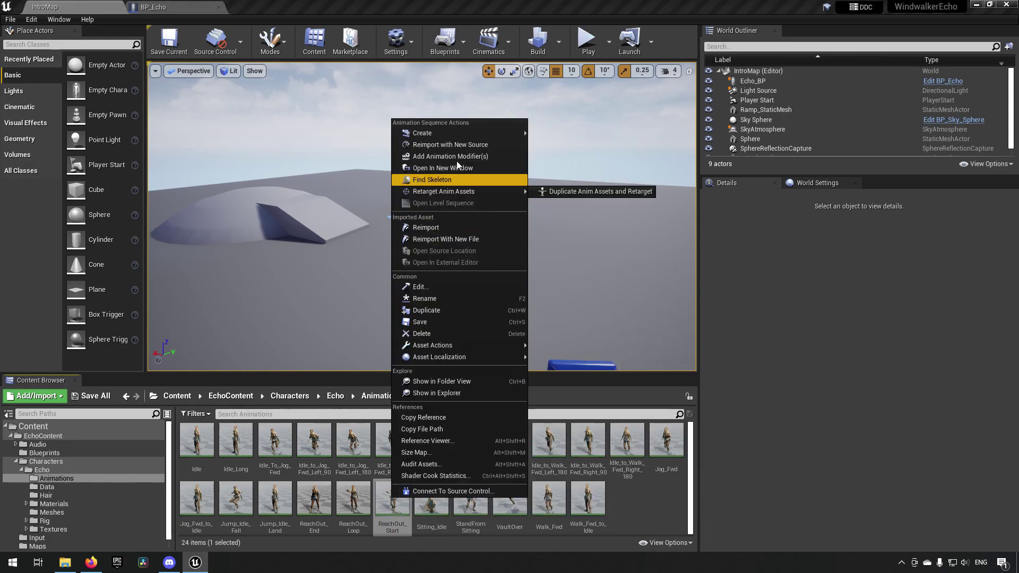
pyautogui.moveTo(521, 135)
pyautogui.click(566, 144)
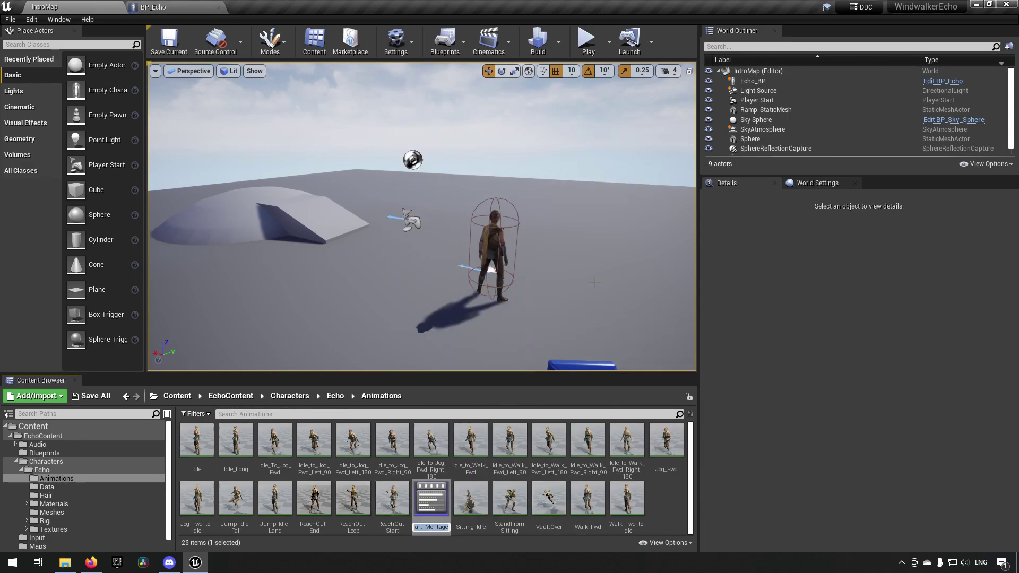
pyautogui.press('Return')
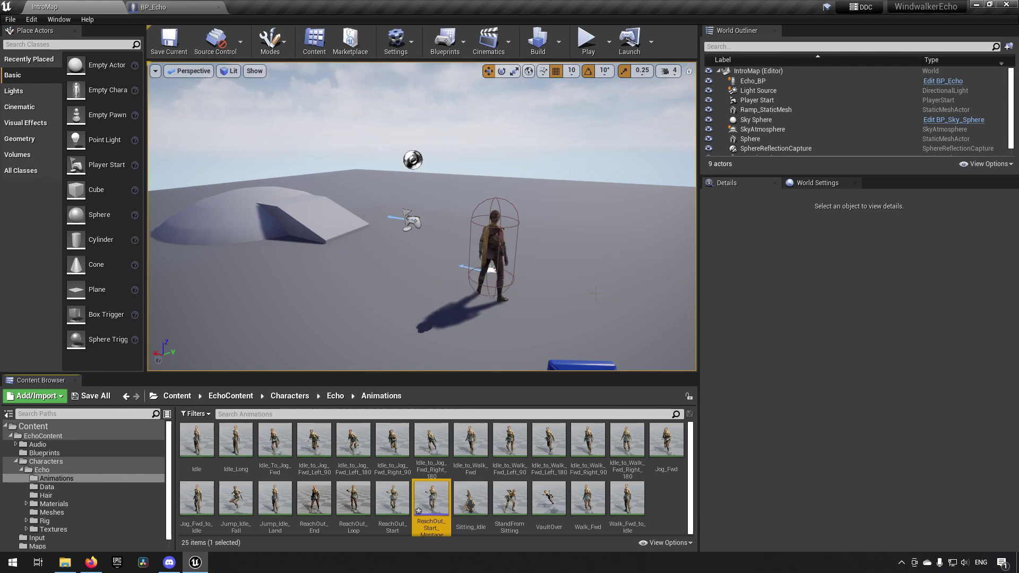
# Open the new ReachOut_Start montage, hide the skeleton bones in its preview and pause the playback
pyautogui.doubleClick(436, 501)
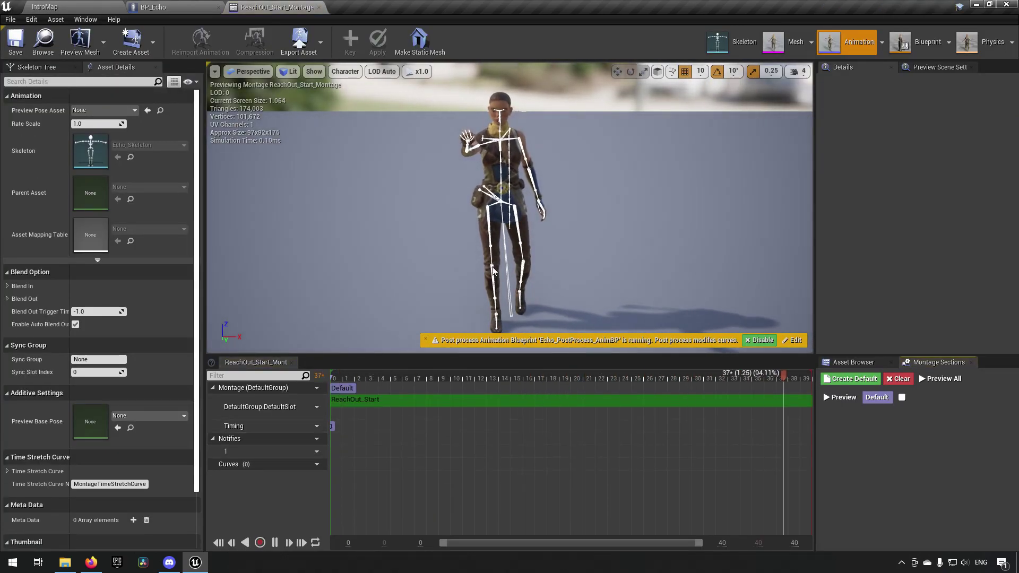
pyautogui.click(343, 71)
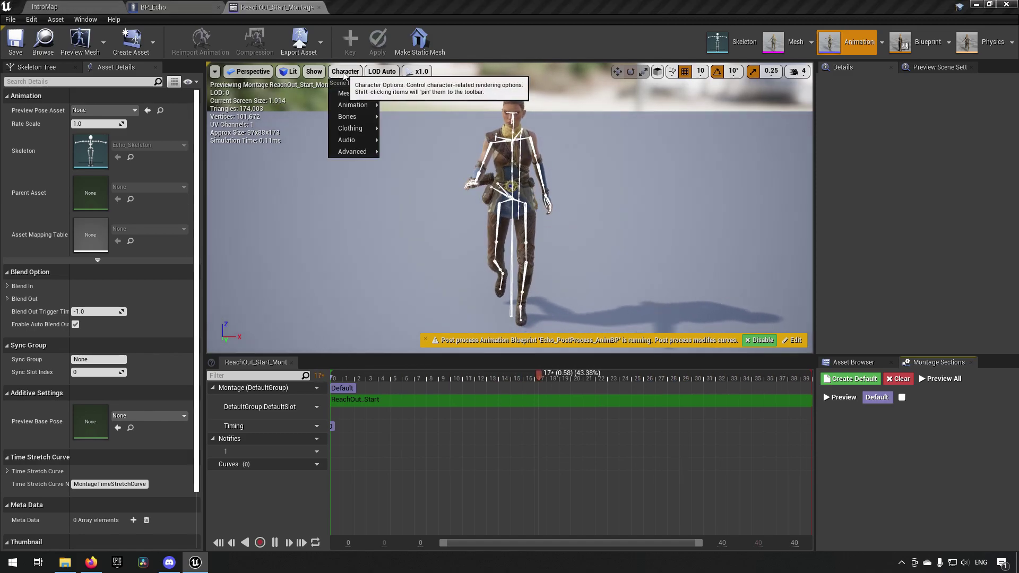
pyautogui.moveTo(350, 116)
pyautogui.click(407, 174)
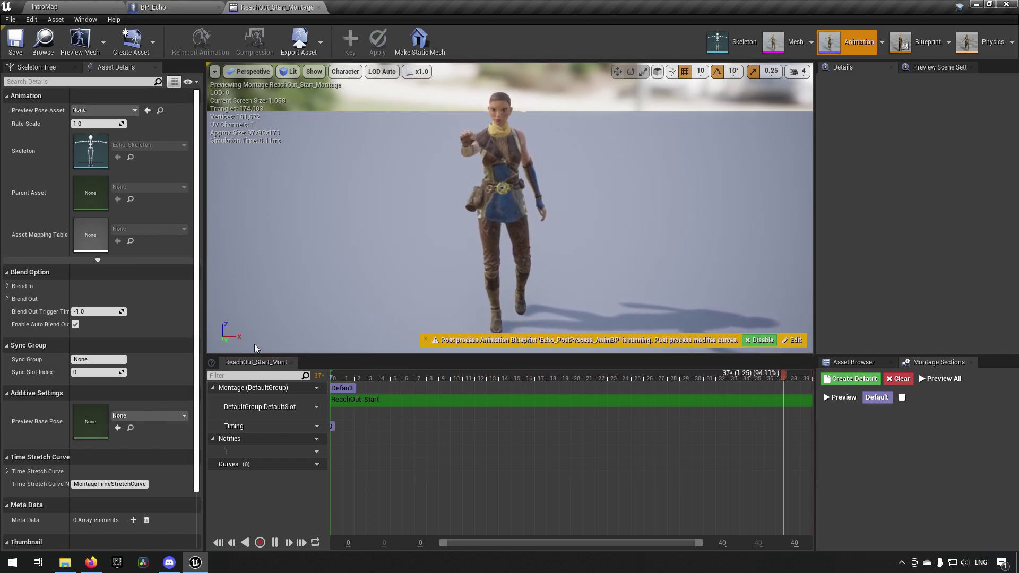
pyautogui.click(275, 542)
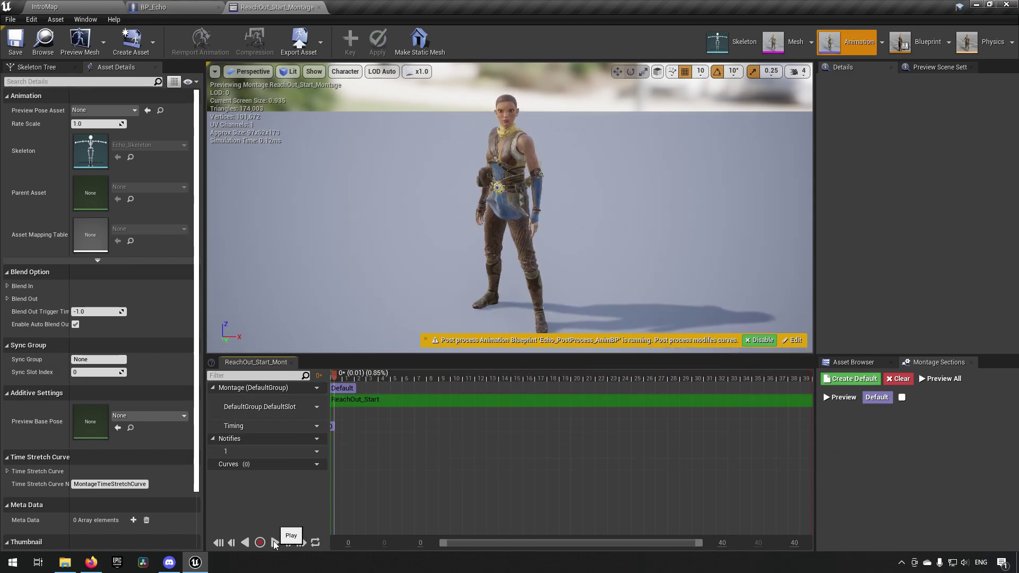
# Add the ReachOut_Loop animation after ReachOut_Start in the montage's DefaultSlot track
pyautogui.click(73, 6)
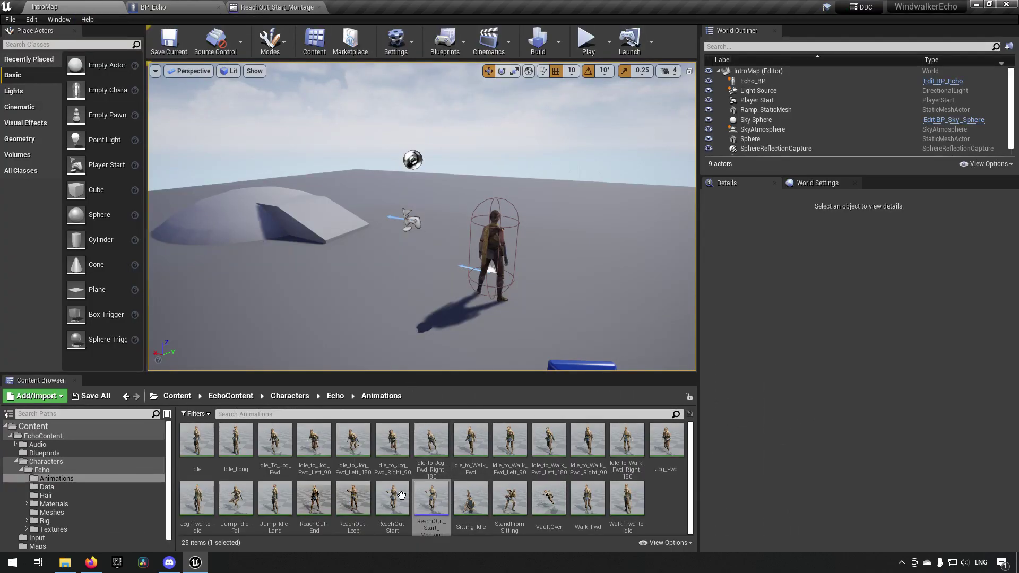
pyautogui.moveTo(355, 504); pyautogui.dragTo(644, 400)
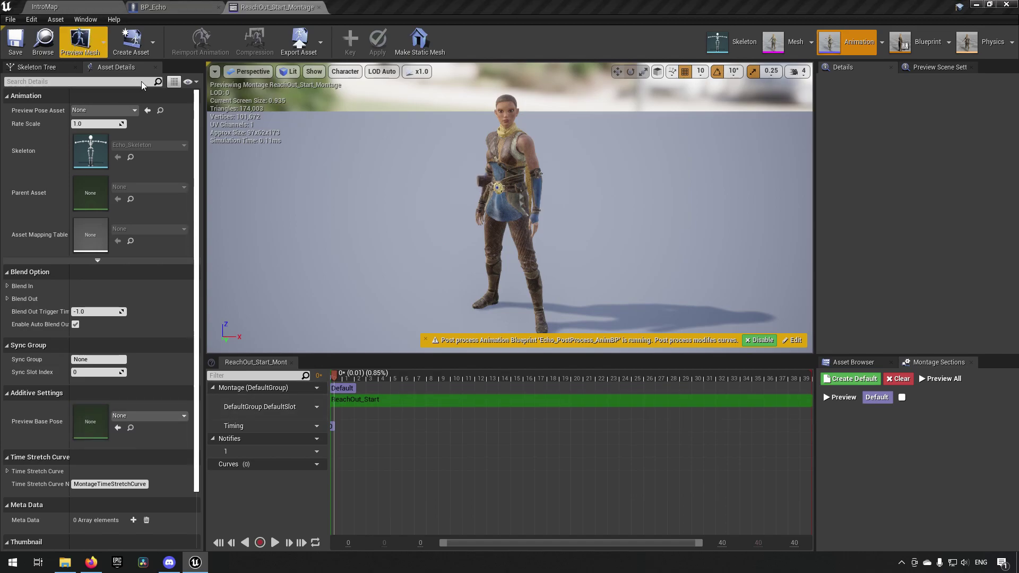
pyautogui.click(106, 6)
pyautogui.moveTo(355, 499); pyautogui.dragTo(654, 402)
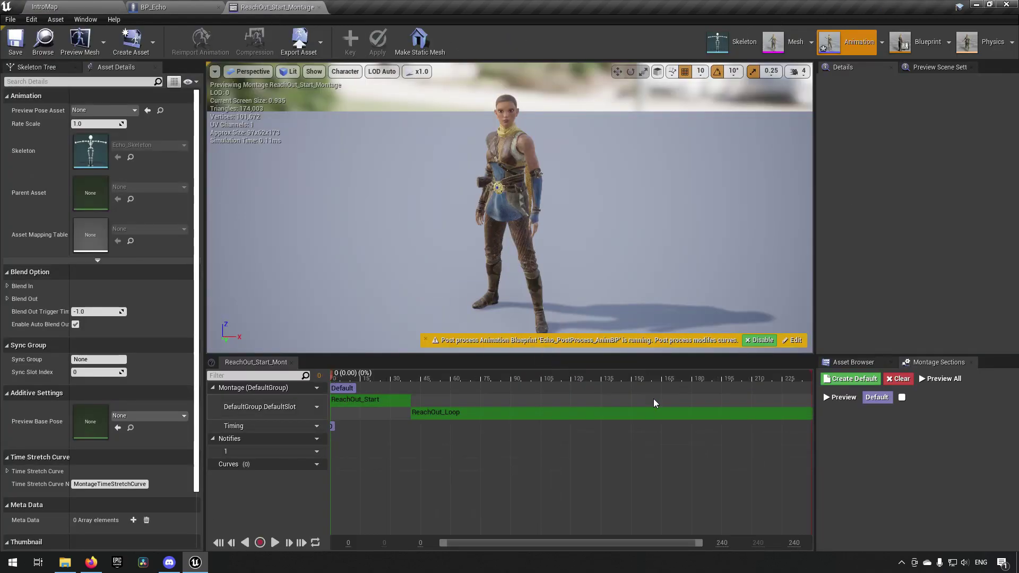
# Add the ReachOut_End animation after ReachOut_Loop in the DefaultSlot track and play the montage back
pyautogui.click(79, 7)
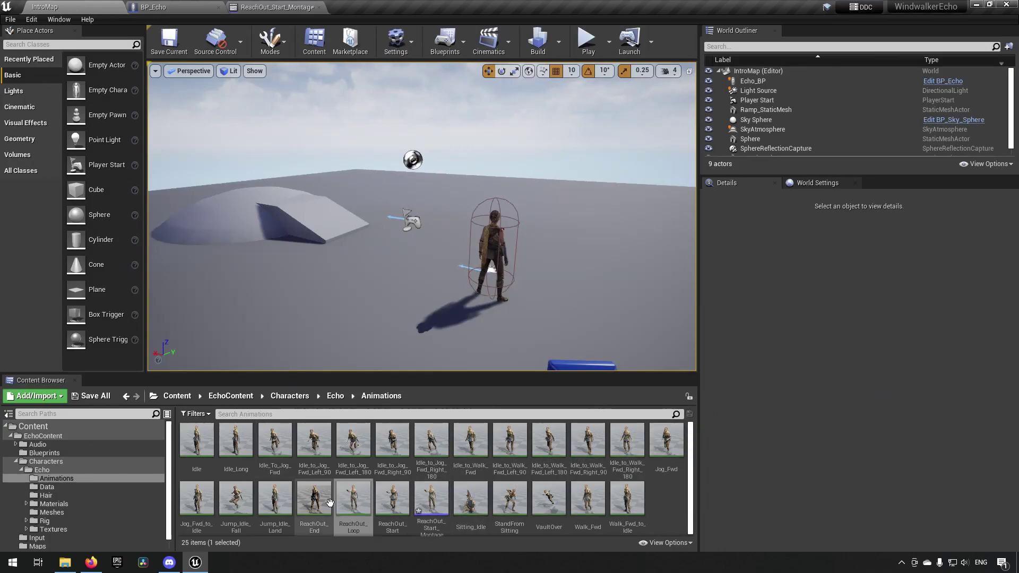
pyautogui.moveTo(316, 498); pyautogui.dragTo(701, 410)
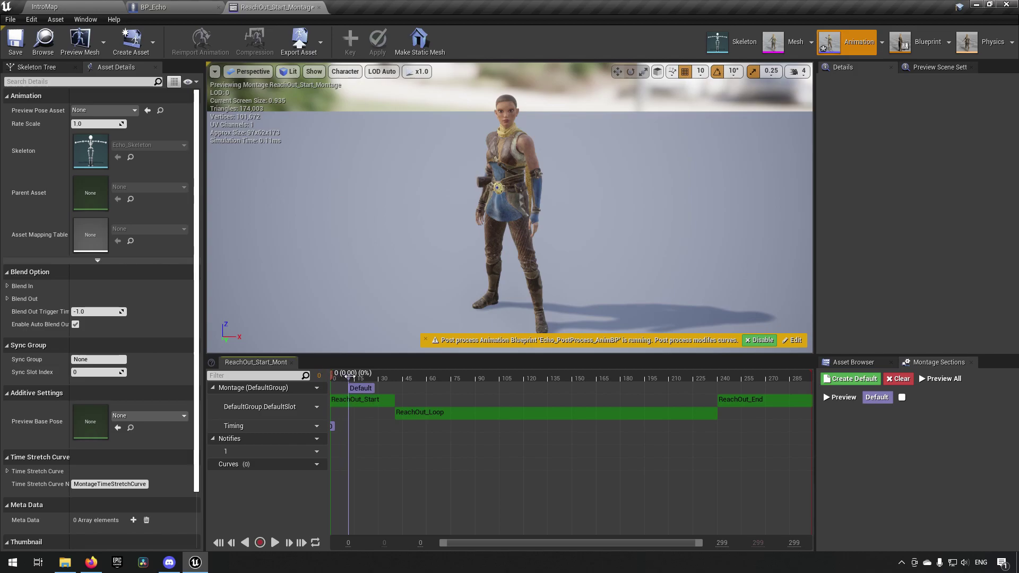
pyautogui.click(274, 542)
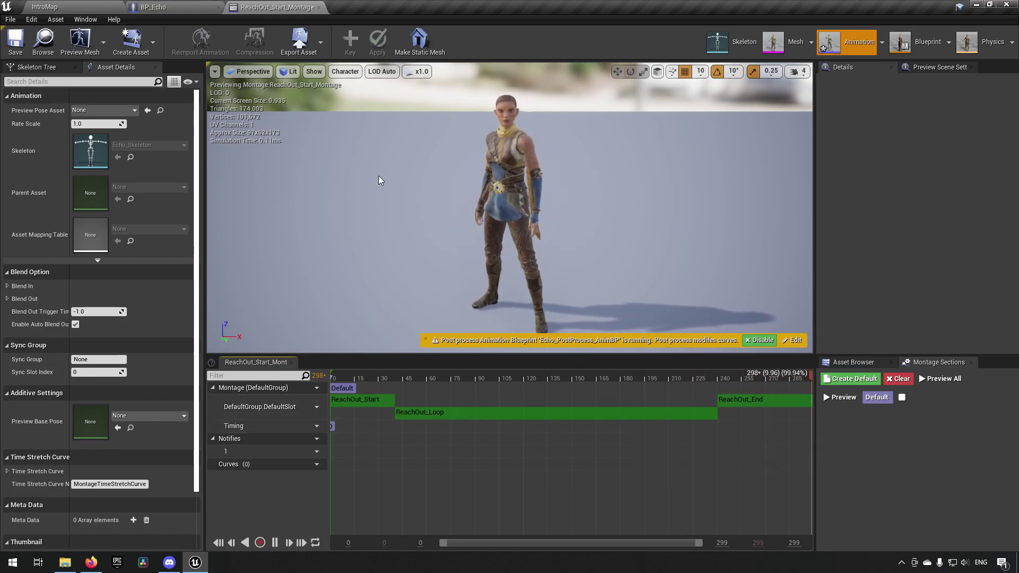
pyautogui.click(275, 542)
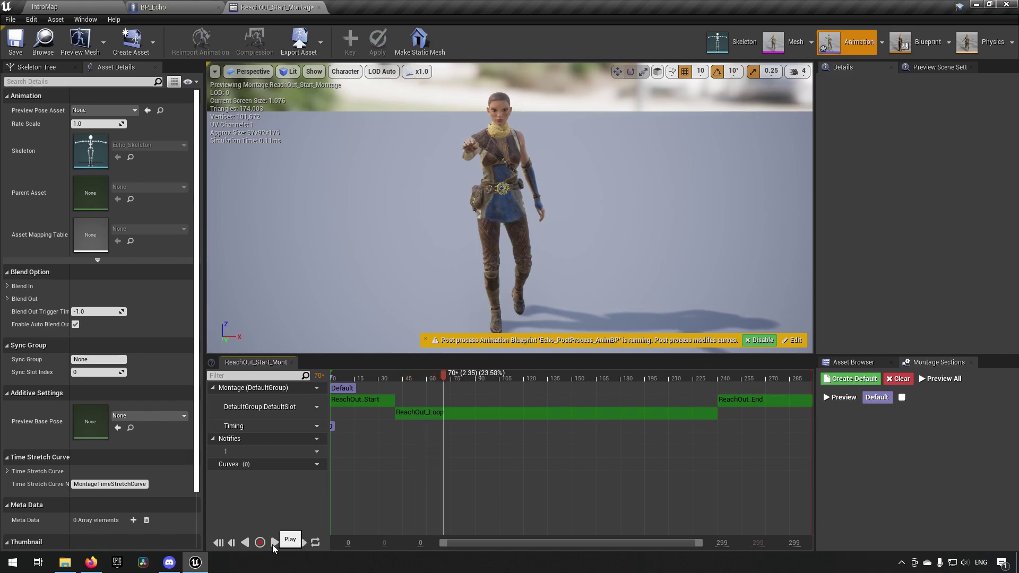
# Add a montage section named Loop and align its marker with the start of ReachOut_Loop
pyautogui.rightClick(399, 391)
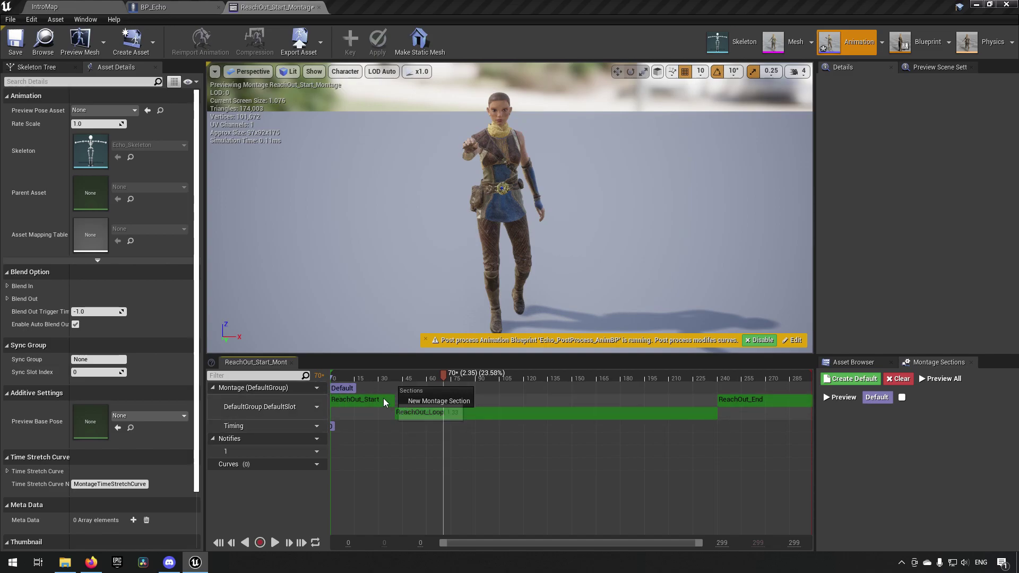
pyautogui.click(436, 401)
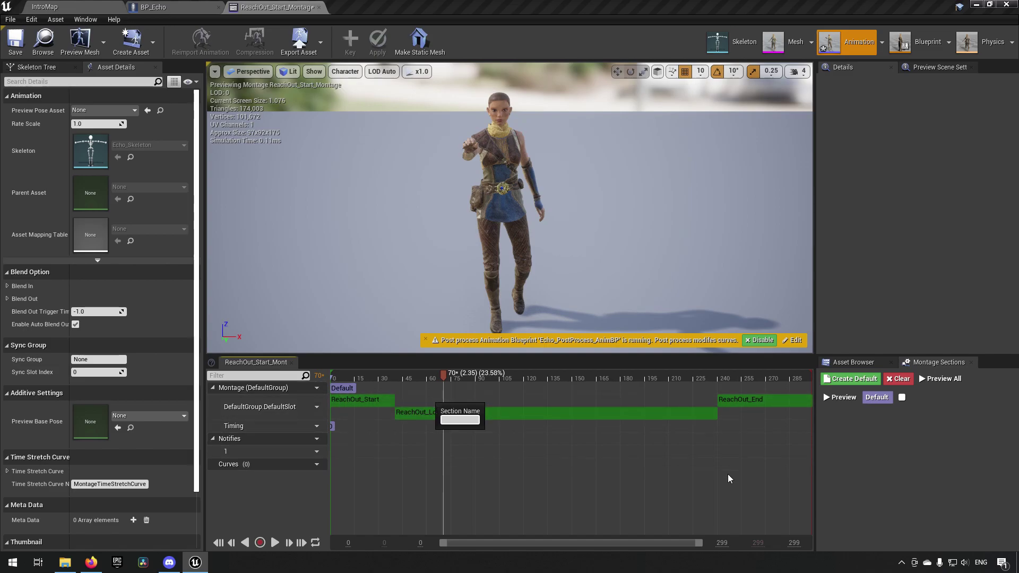
pyautogui.write('Loop')
pyautogui.press('Return')
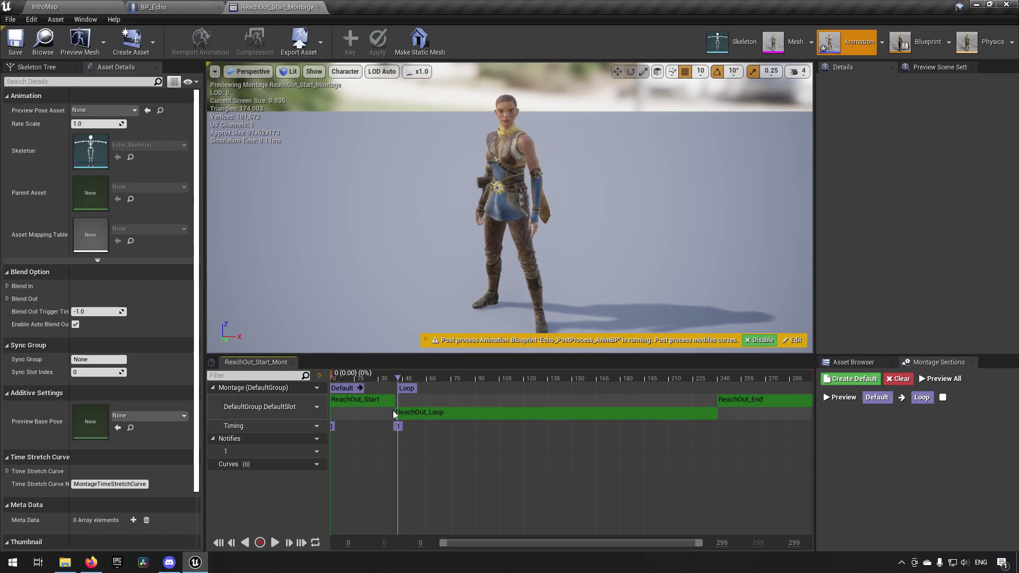
pyautogui.moveTo(414, 391); pyautogui.dragTo(394, 376)
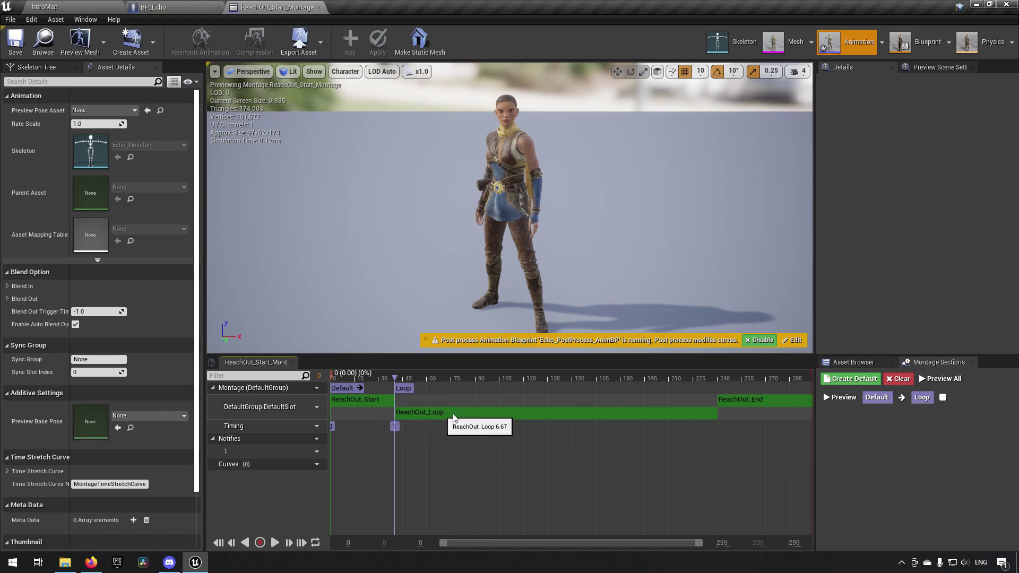
# Add a montage section named End and align its marker with the start of ReachOut_End
pyautogui.rightClick(721, 390)
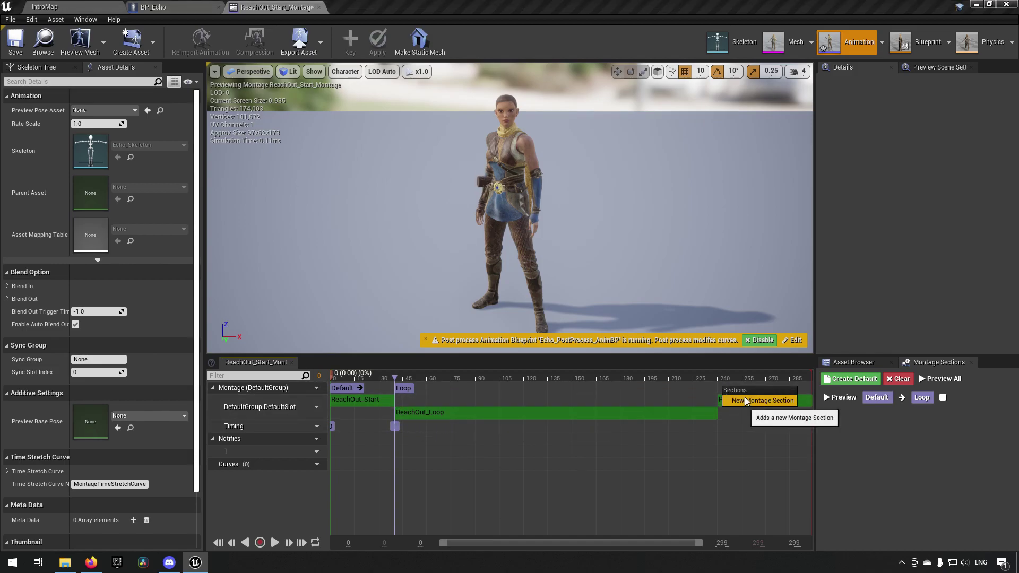
pyautogui.click(744, 397)
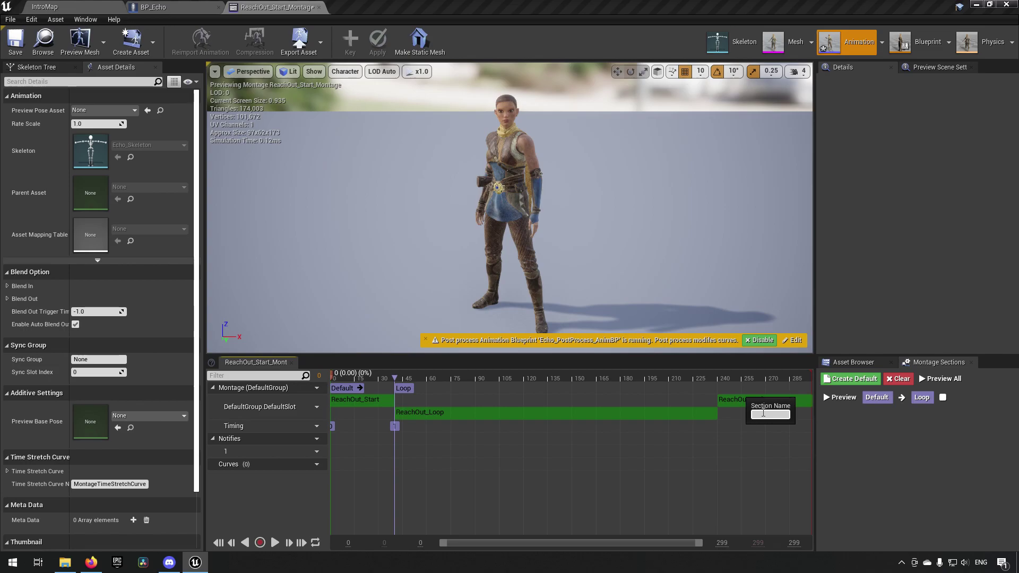
pyautogui.press('Return')
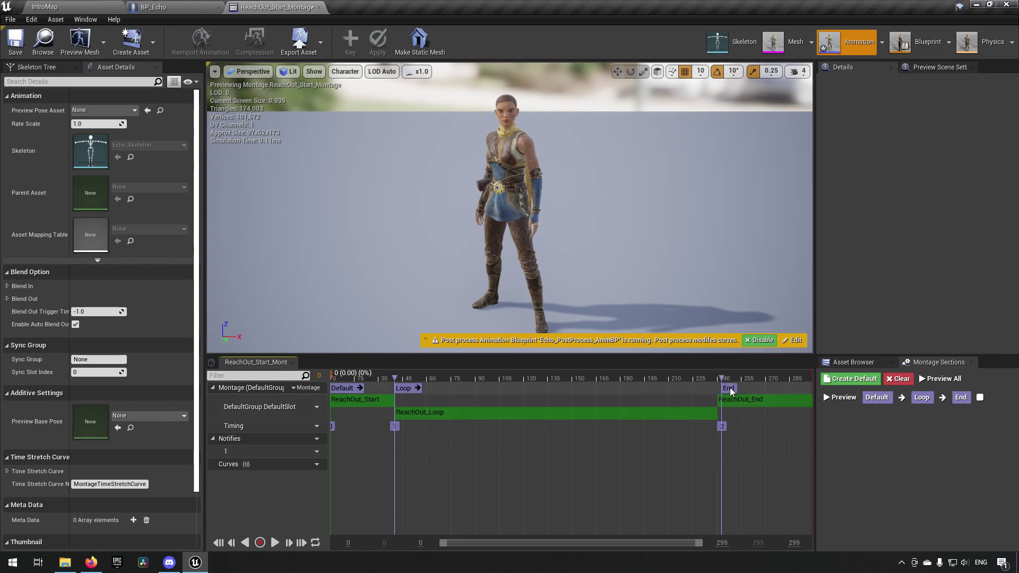
pyautogui.moveTo(722, 379); pyautogui.dragTo(718, 380)
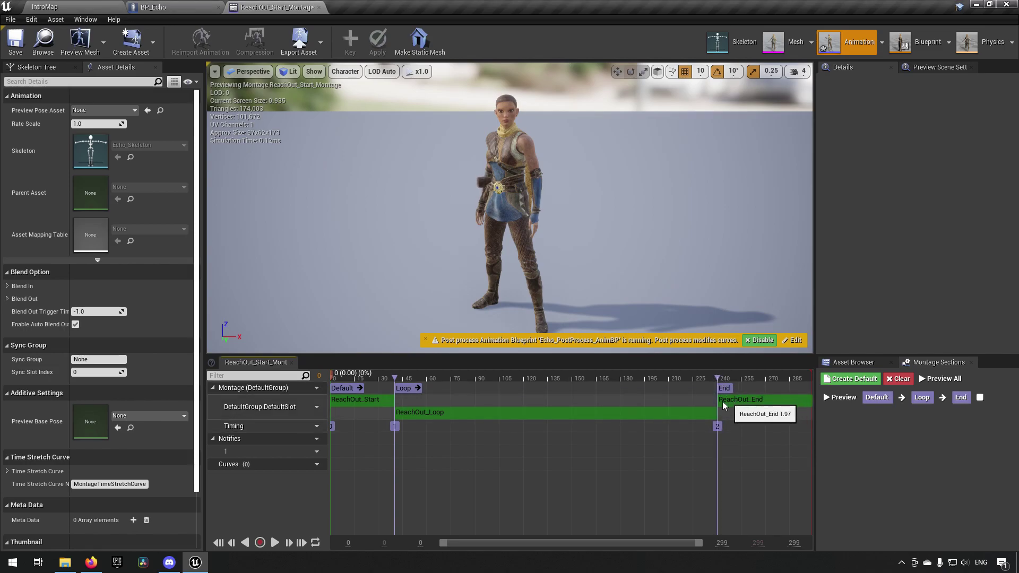
# Rename the montage's Default section to Start and save the montage
pyautogui.click(343, 388)
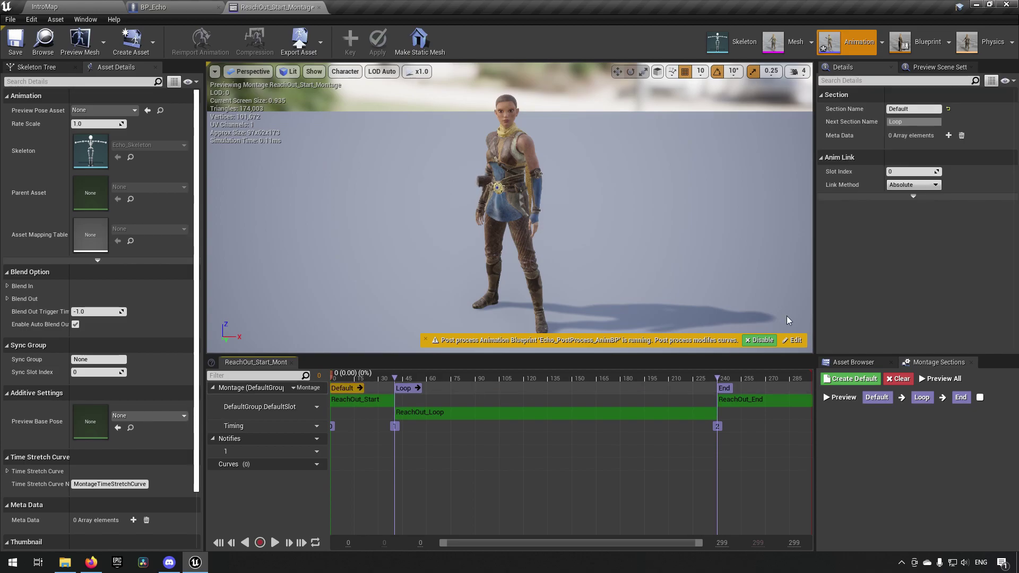
pyautogui.click(902, 110)
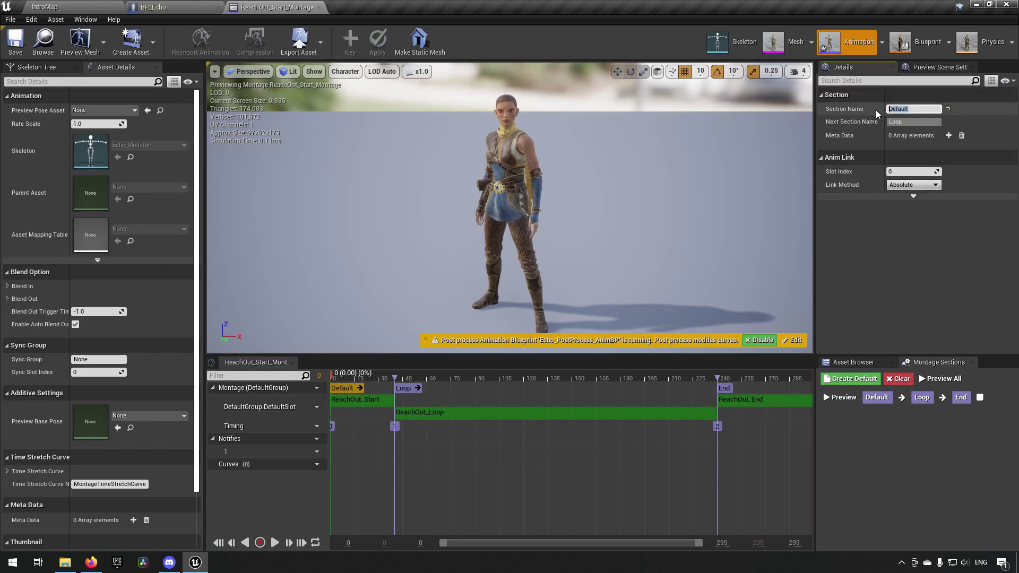
pyautogui.write('Start')
pyautogui.press('Return')
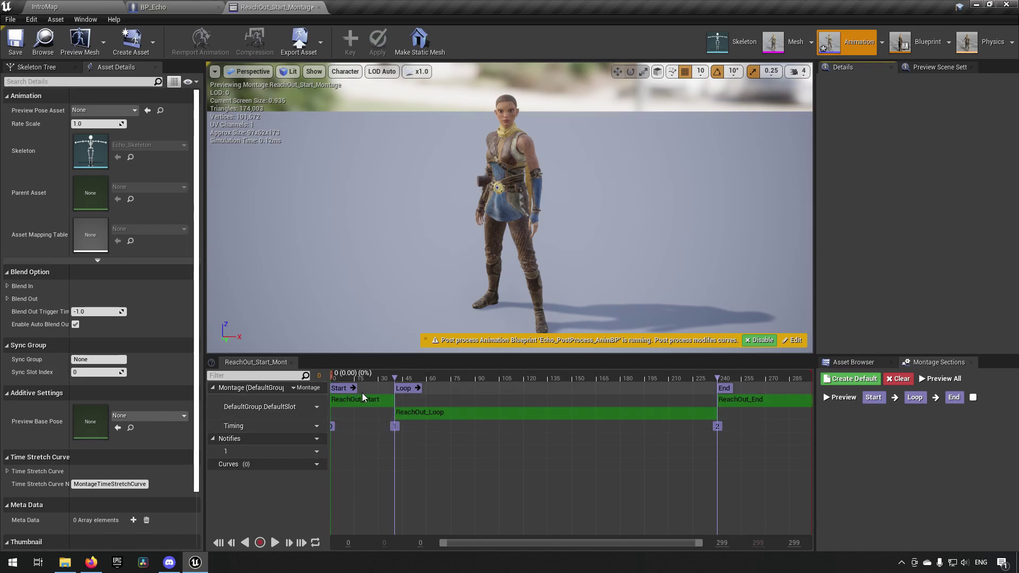
pyautogui.click(15, 40)
# Add a keyboard E key event in an empty area of BP_Echo's Event Graph
pyautogui.click(170, 7)
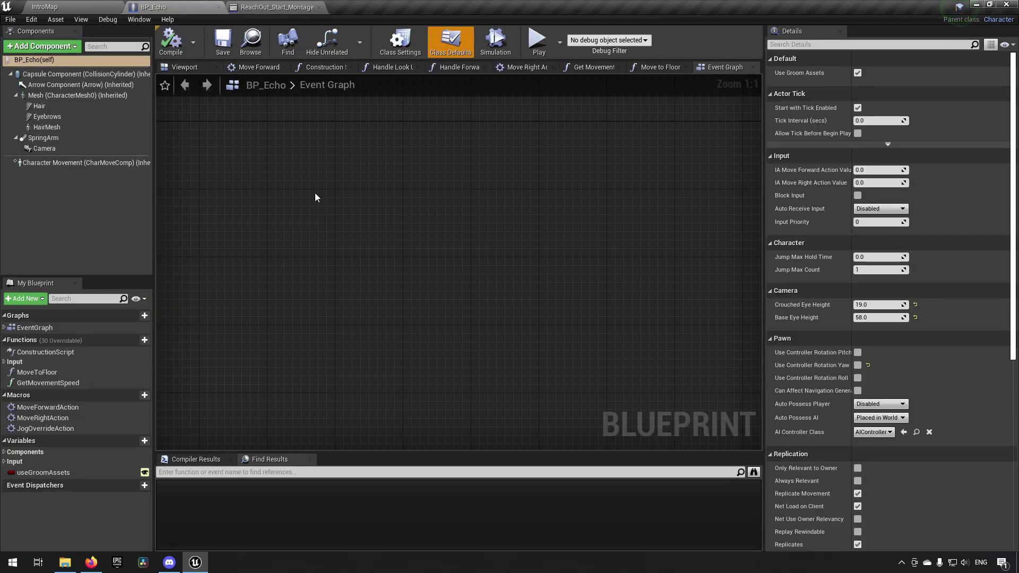
pyautogui.click(80, 328)
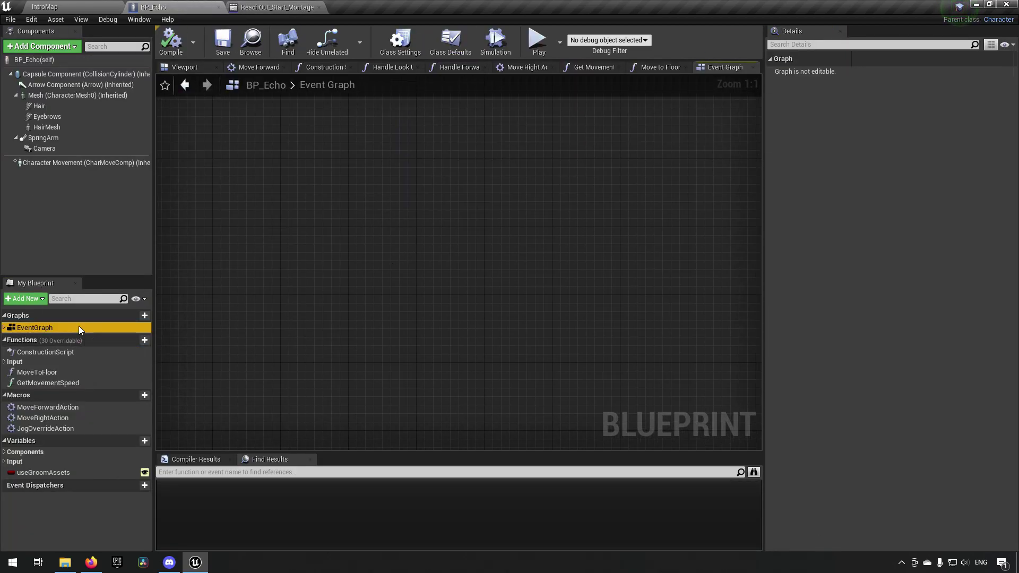
pyautogui.scroll(-4, 345, 319)
pyautogui.moveTo(345, 367); pyautogui.dragTo(400, 295, button='right')
pyautogui.rightClick(459, 312)
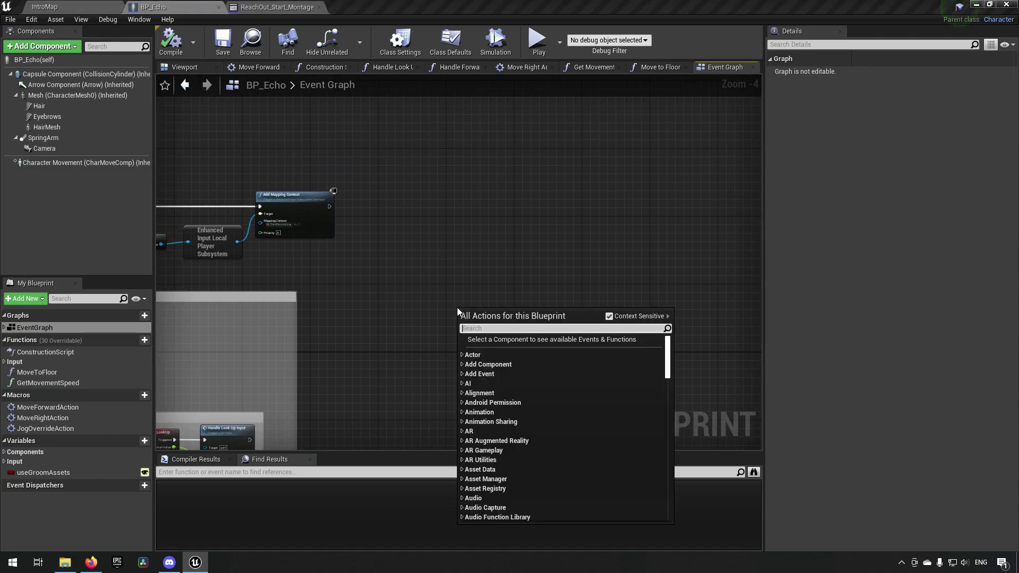
pyautogui.write('key b')
pyautogui.press('BackSpace')
pyautogui.press('BackSpace')
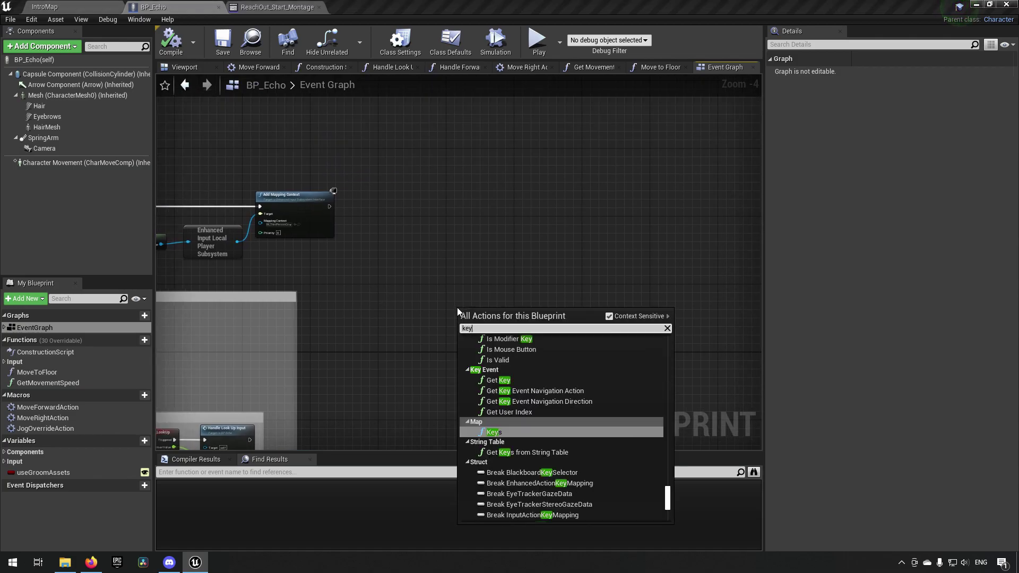
pyautogui.write('board')
pyautogui.write(' e')
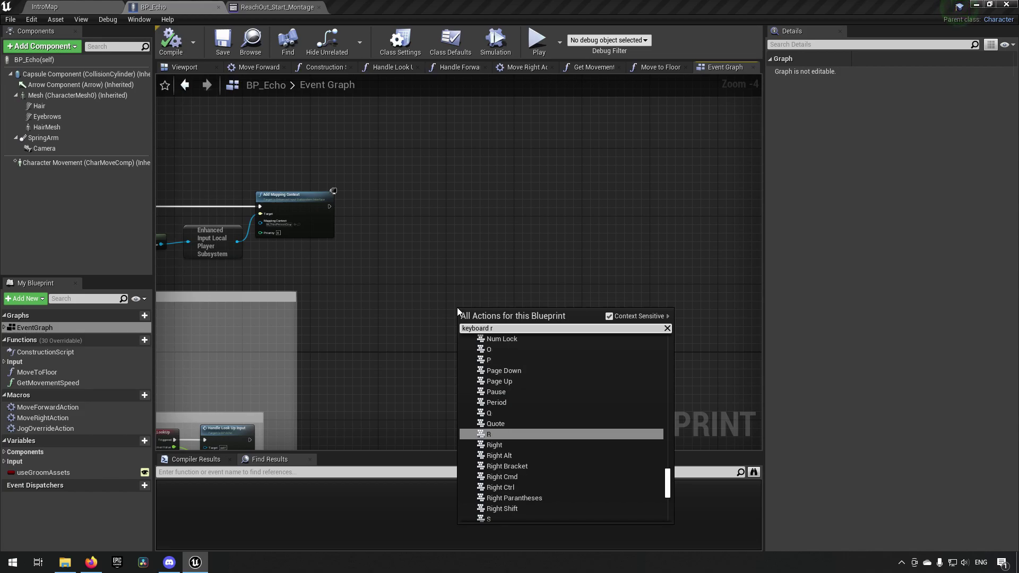
pyautogui.press('Return')
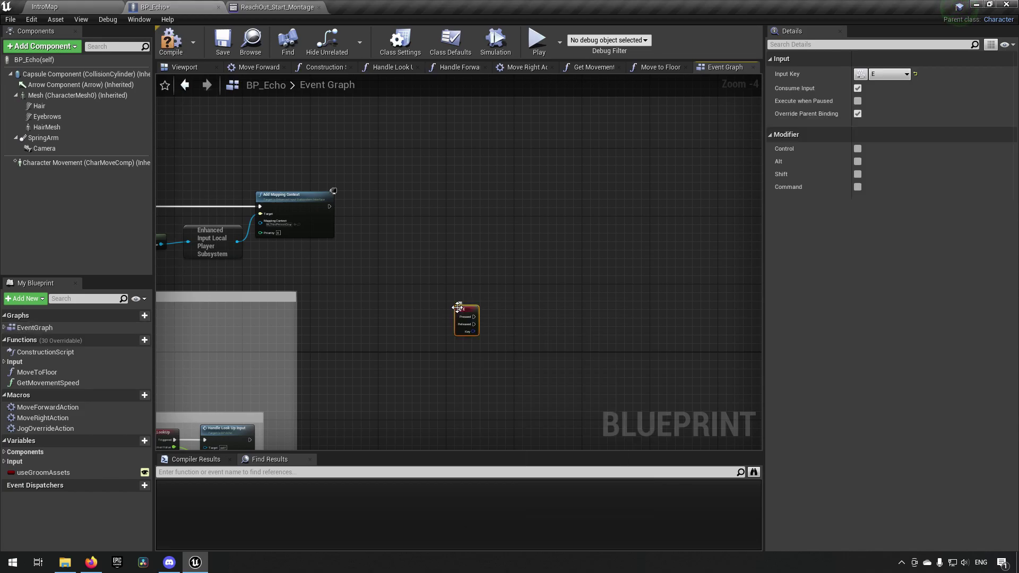
pyautogui.scroll(5, 457, 308)
pyautogui.moveTo(459, 291); pyautogui.dragTo(274, 187)
pyautogui.moveTo(278, 239); pyautogui.dragTo(314, 236, button='right')
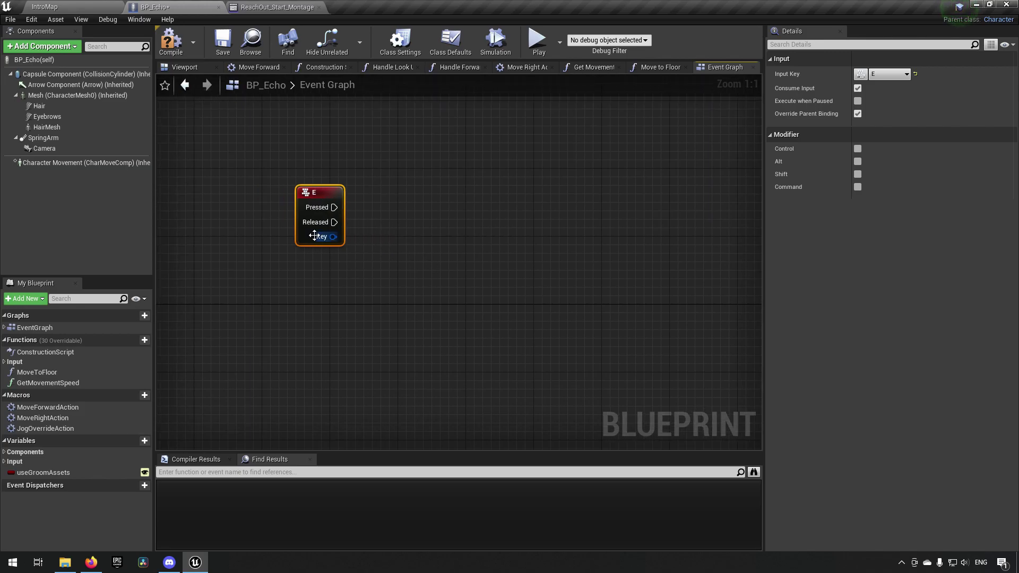
# Connect a Play Anim Montage node to the E event's Pressed output and assign ReachOut_Start_Montage to it
pyautogui.moveTo(335, 208); pyautogui.dragTo(406, 206)
pyautogui.write('play montage')
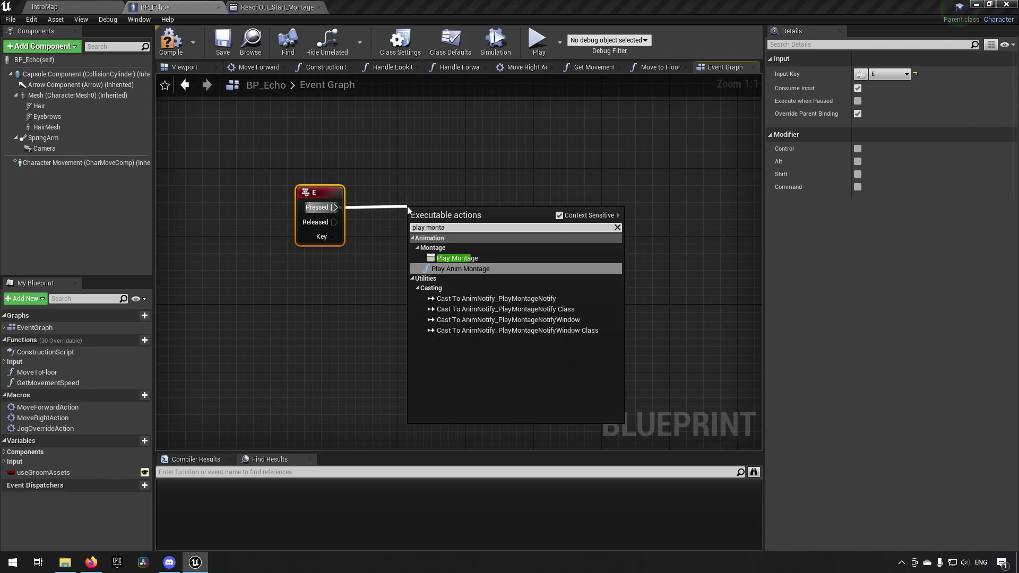
pyautogui.press('Return')
pyautogui.moveTo(484, 212); pyautogui.dragTo(518, 187)
pyautogui.click(498, 246)
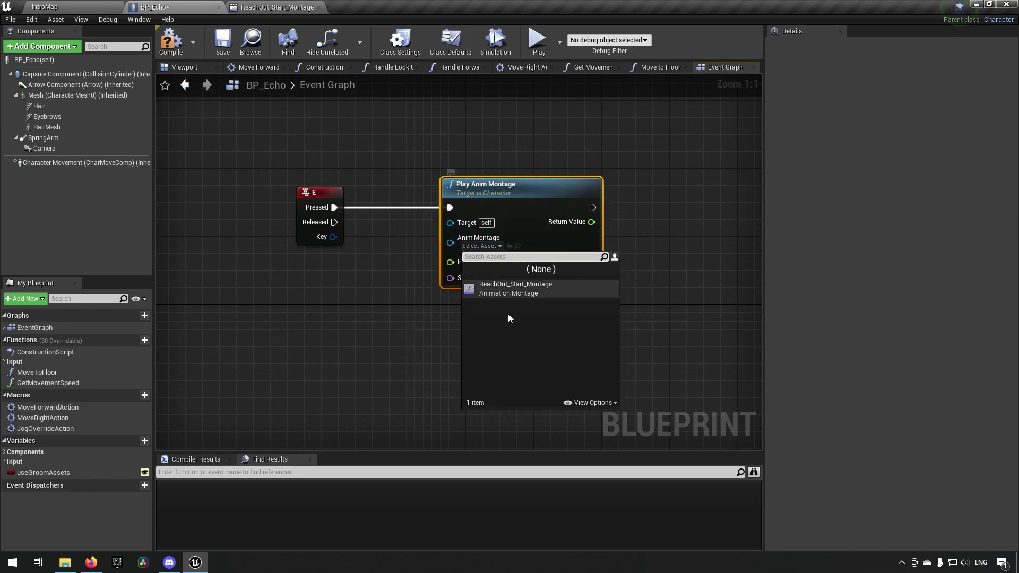
pyautogui.click(488, 294)
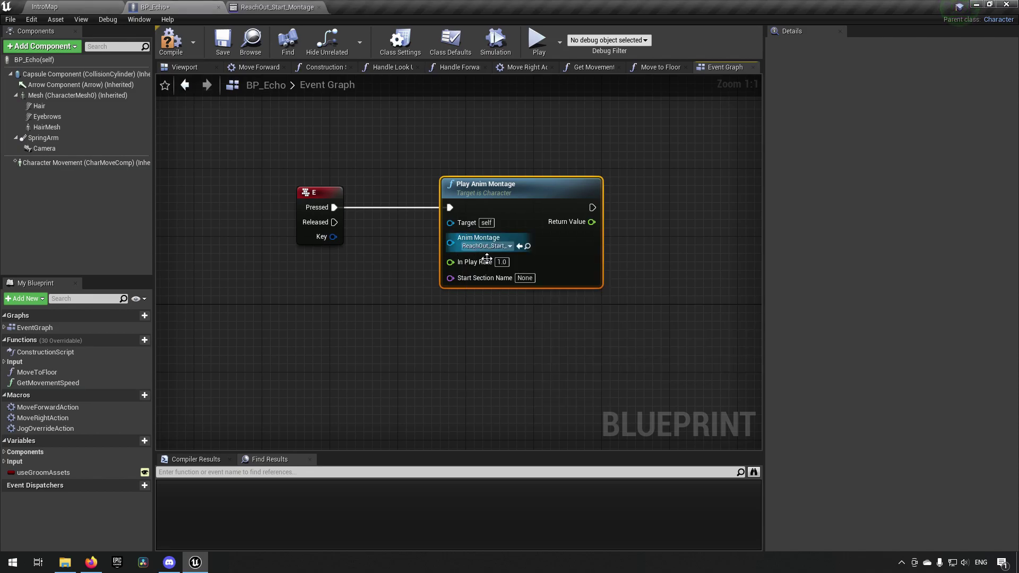
# Set the Play Anim Montage node's start section name to Start
pyautogui.click(526, 278)
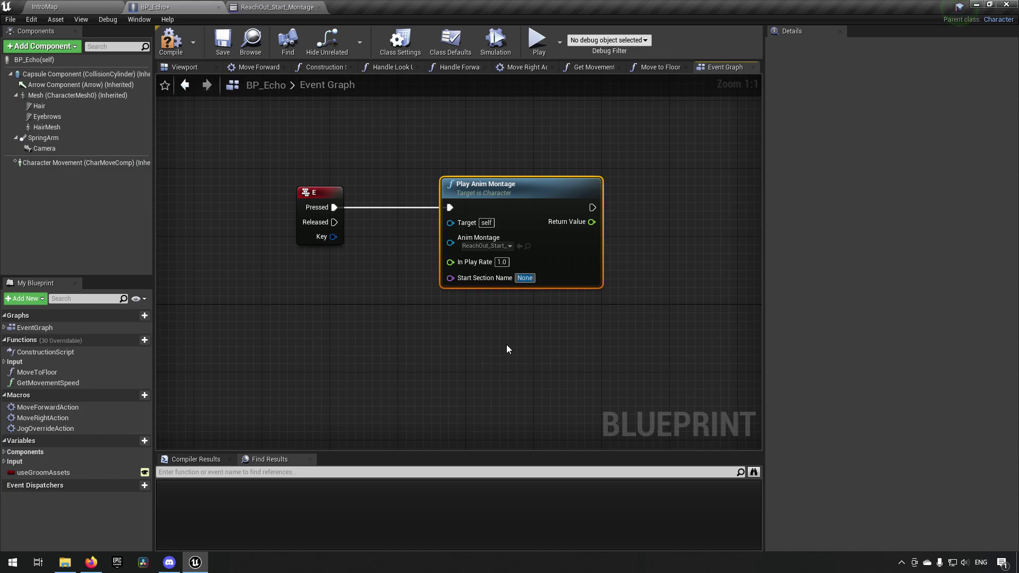
pyautogui.write('Start')
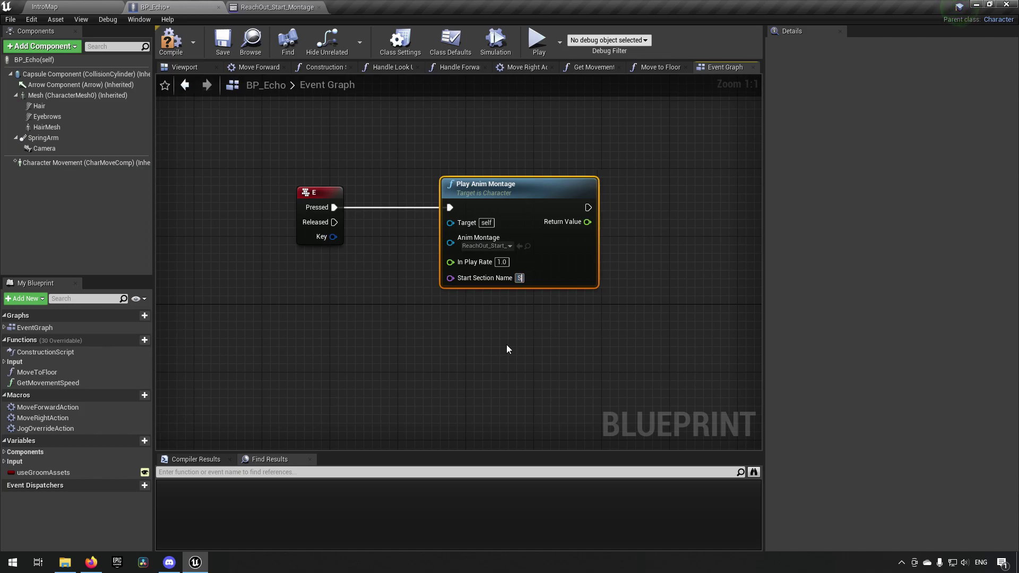
pyautogui.press('Return')
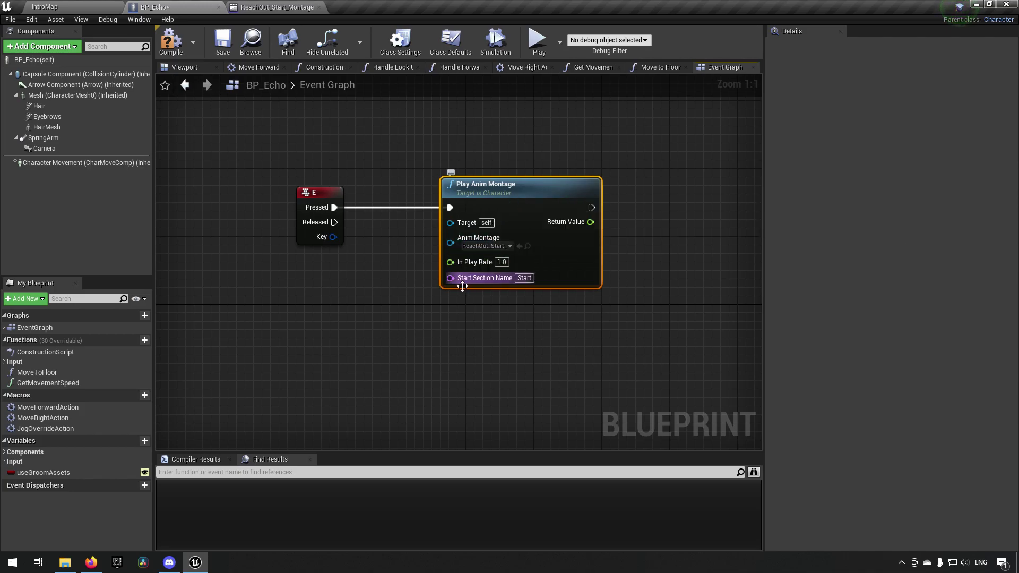
# Duplicate the Play Anim Montage node below the original and set the copy's start section name to End
pyautogui.hotkey('ctrl', 'c')
pyautogui.hotkey('ctrl', 'v')
pyautogui.click(524, 406)
pyautogui.write('End')
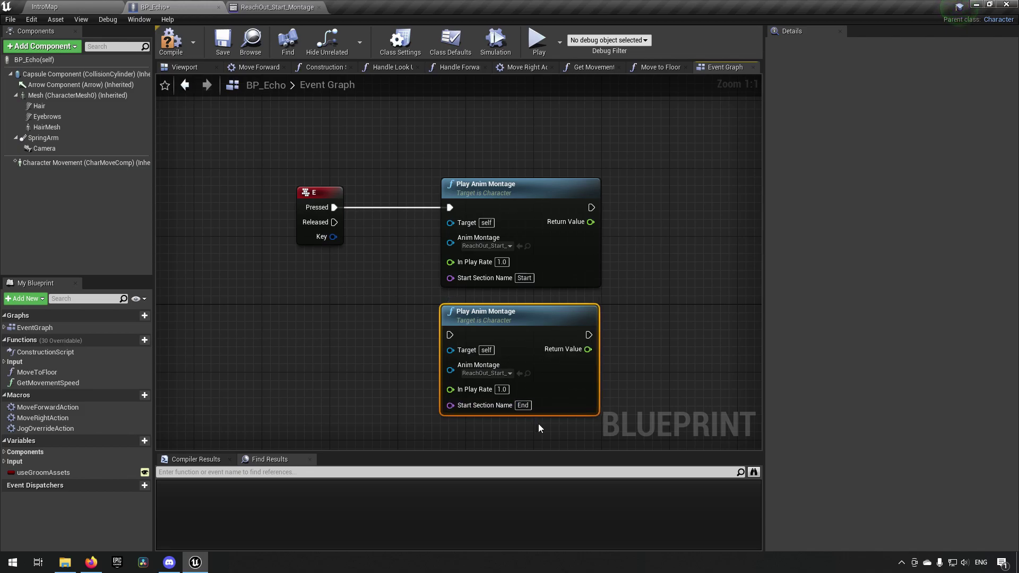
pyautogui.press('Return')
# Insert a Flip Flop after the E event's Pressed output, with A driving the Start montage node and B the End montage node
pyautogui.moveTo(334, 207); pyautogui.dragTo(366, 152)
pyautogui.write('flipflop')
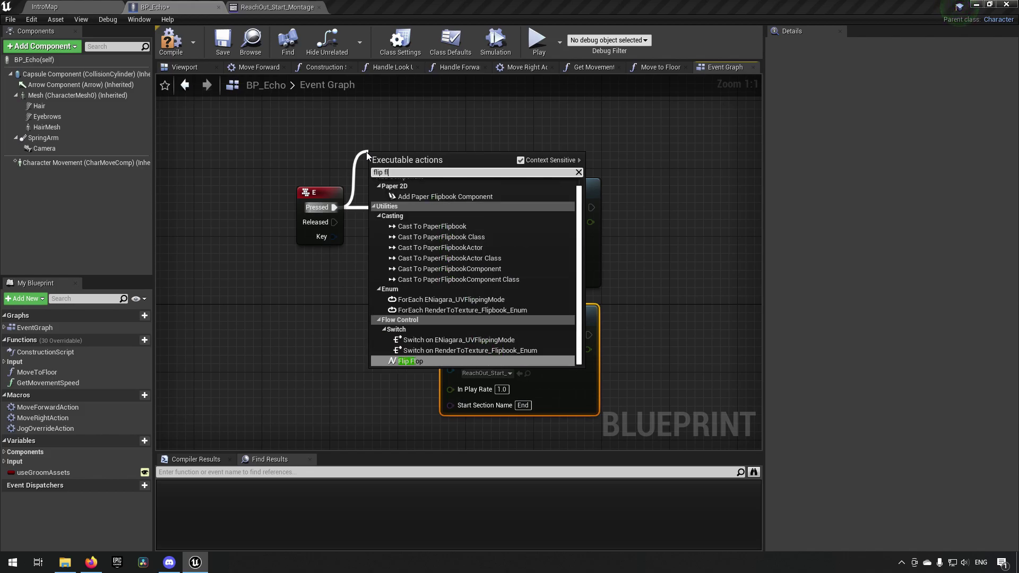
pyautogui.press('Return')
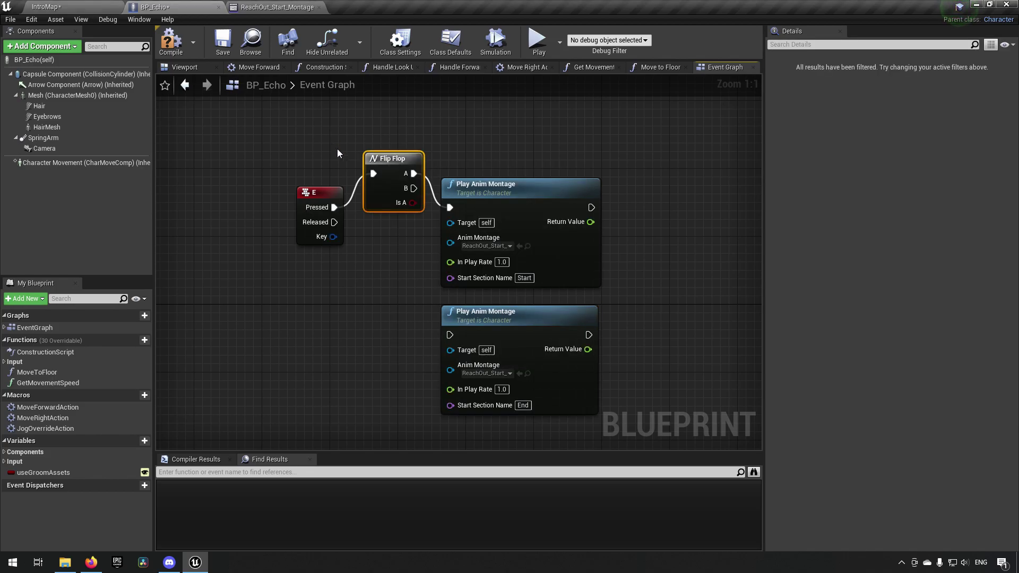
pyautogui.moveTo(404, 158); pyautogui.dragTo(456, 332)
pyautogui.moveTo(512, 164); pyautogui.dragTo(621, 320)
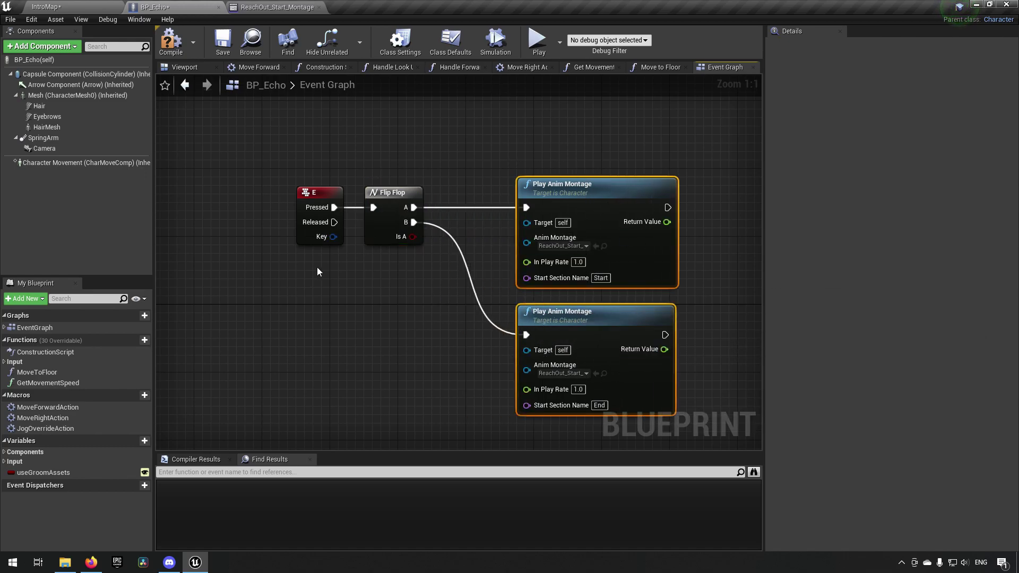
# Compile and save the BP_Echo blueprint
pyautogui.click(311, 195)
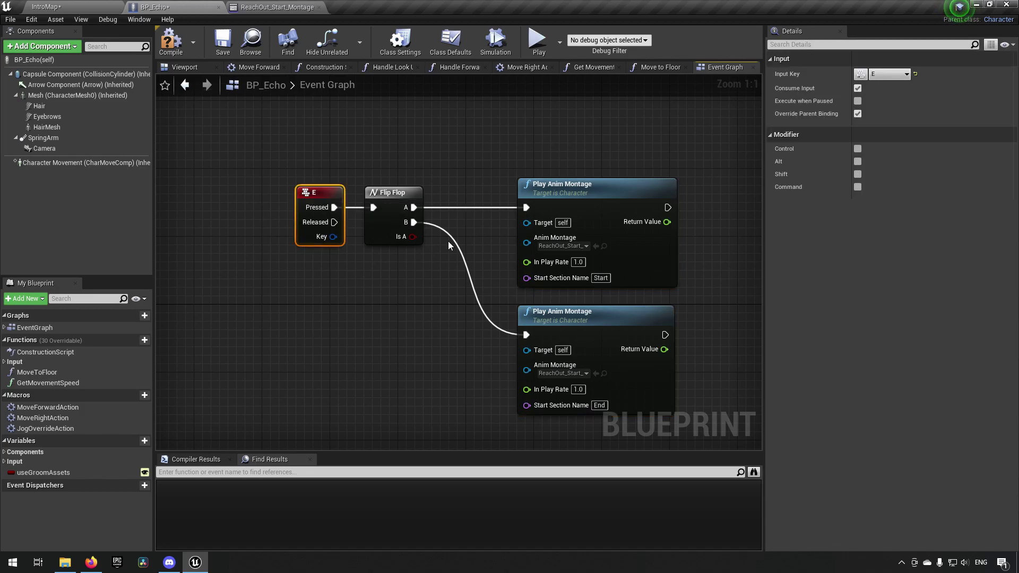
pyautogui.click(412, 202)
pyautogui.click(610, 192)
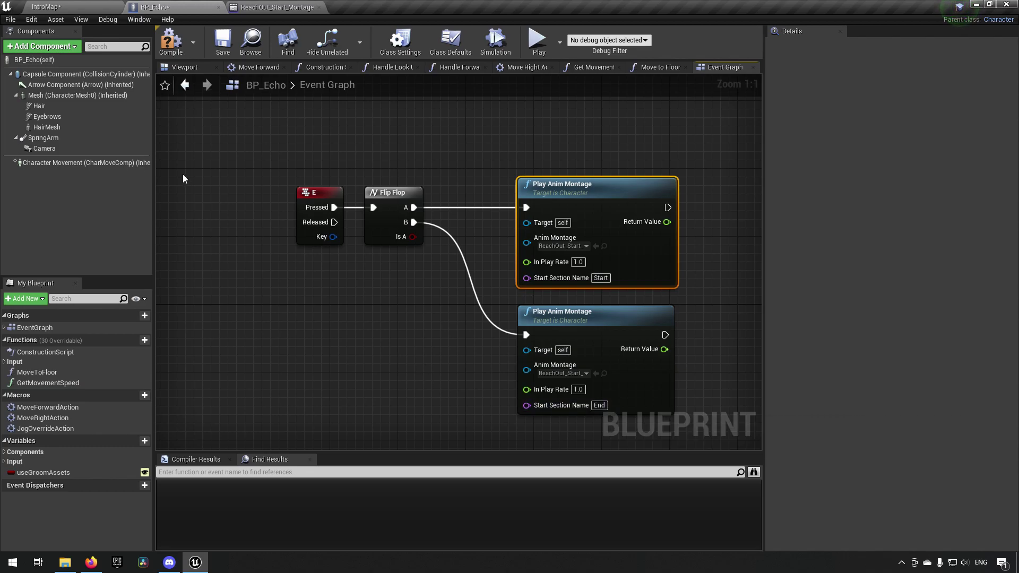
pyautogui.click(170, 47)
pyautogui.click(218, 42)
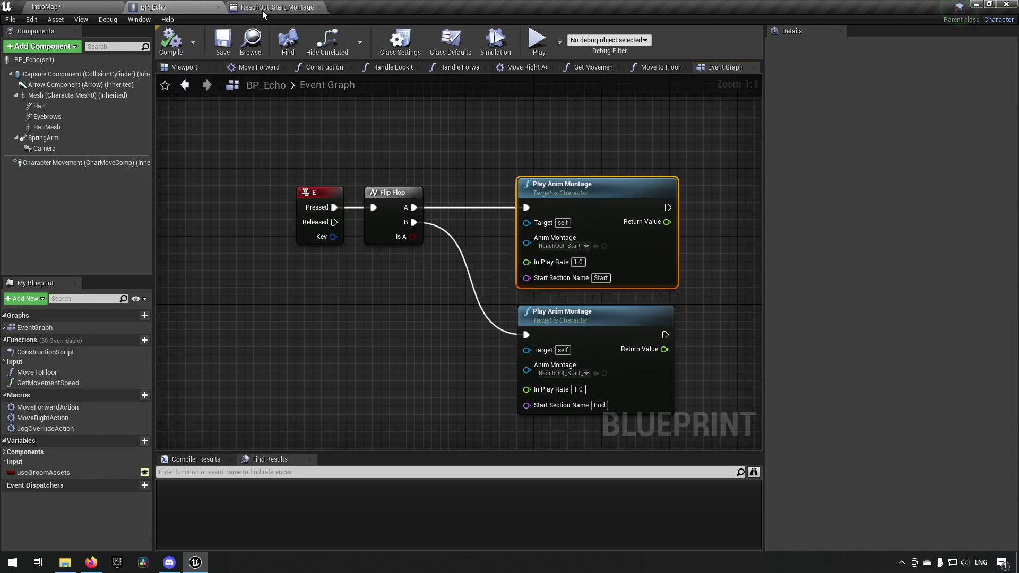
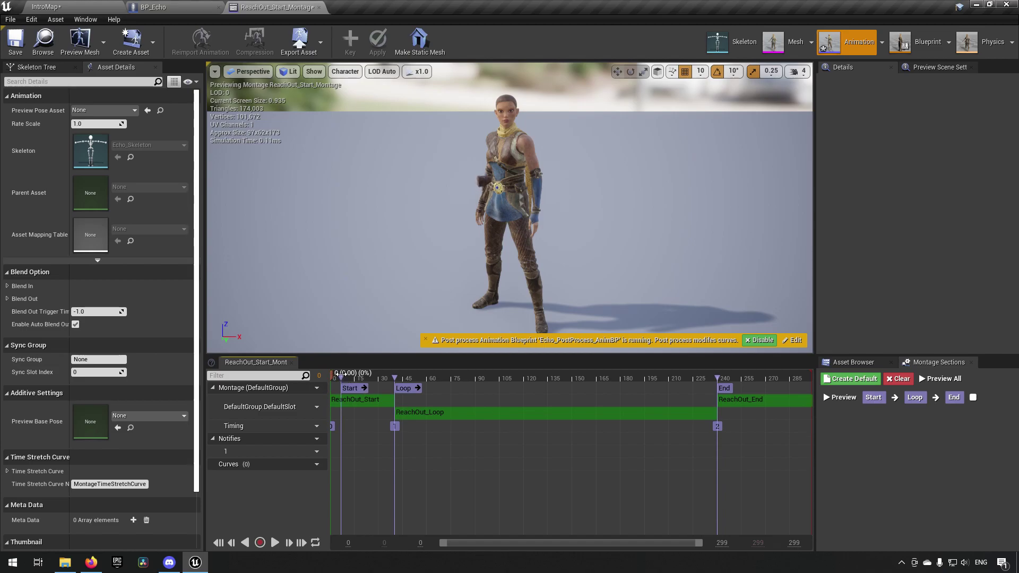
# In ReachOut_Start_Montage, move the Start section marker back to frame 0 and play the montage through its sections
pyautogui.moveTo(343, 377); pyautogui.dragTo(332, 378)
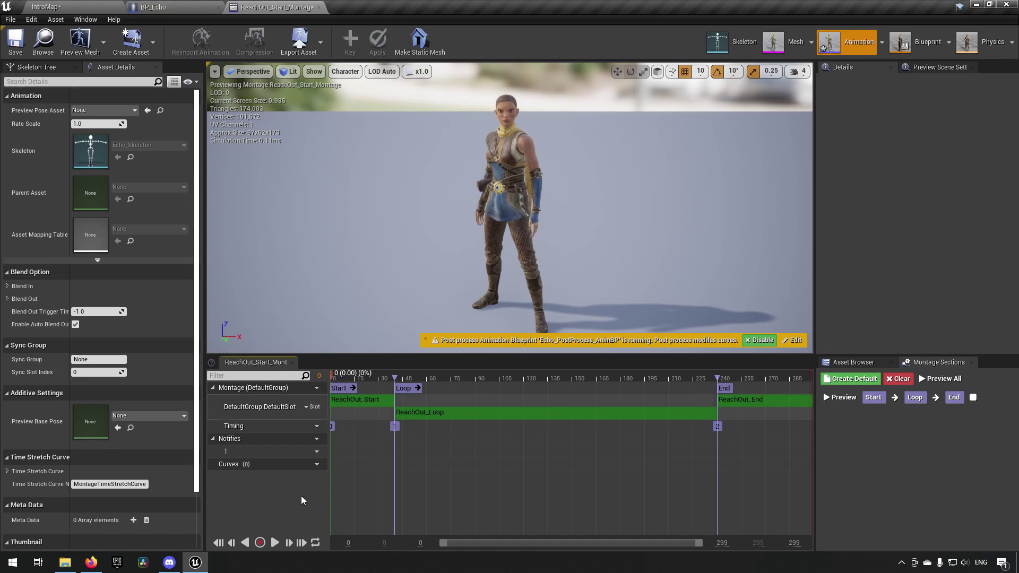
pyautogui.click(275, 542)
pyautogui.click(275, 543)
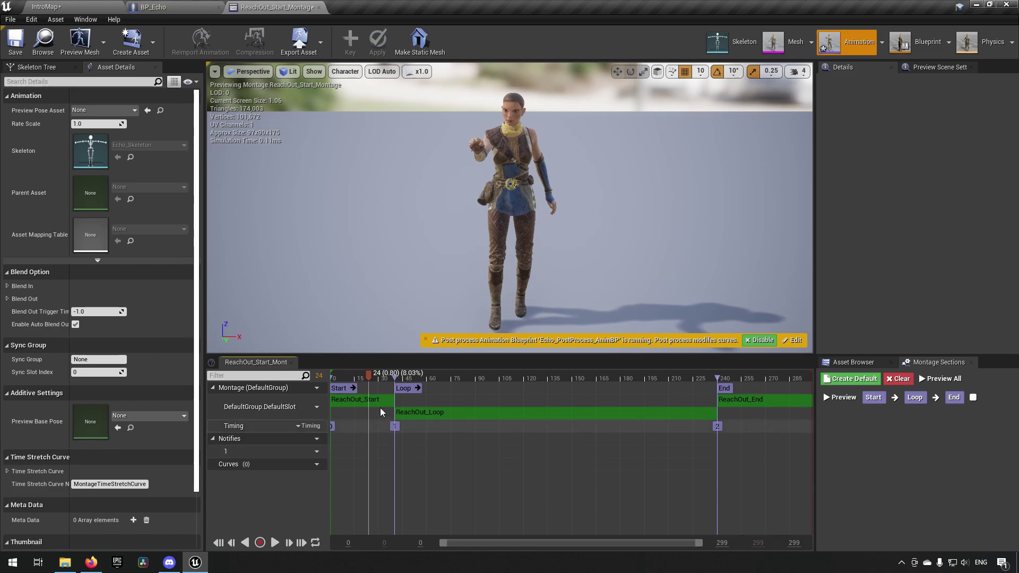
pyautogui.moveTo(373, 378)
pyautogui.mouseDown()
pyautogui.moveTo(326, 384)
pyautogui.moveTo(718, 426)
pyautogui.mouseUp()
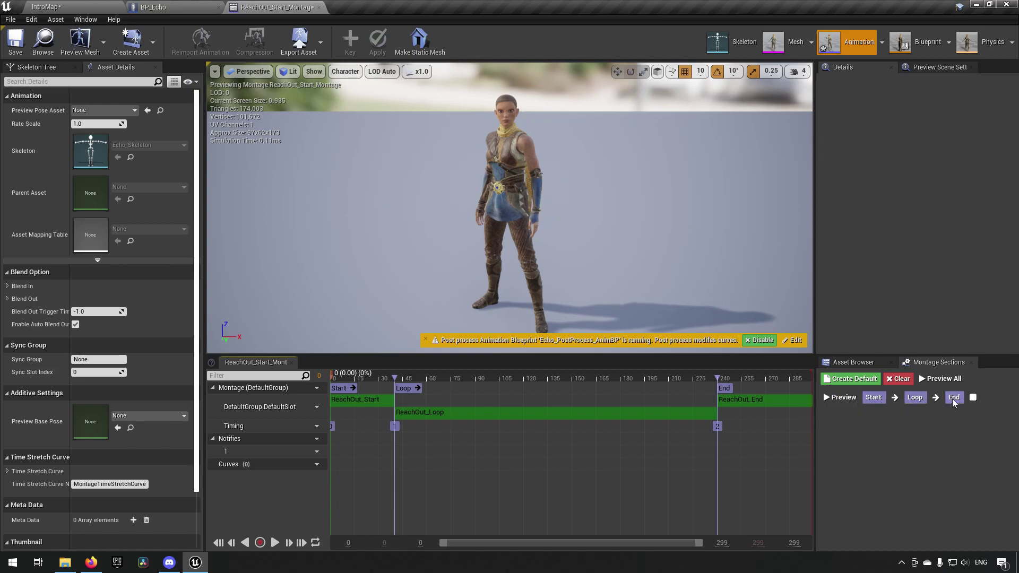
pyautogui.click(281, 541)
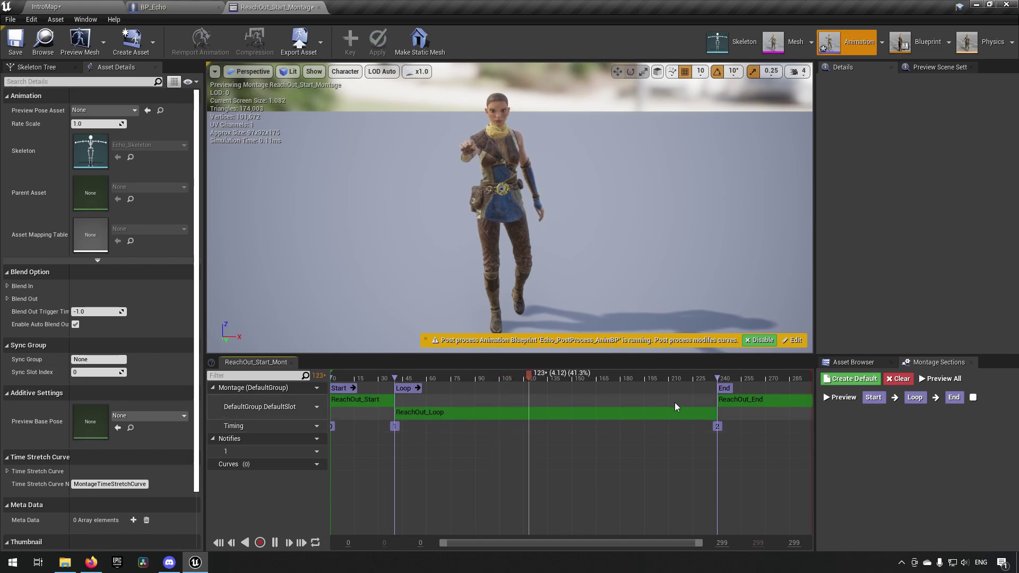
pyautogui.click(274, 541)
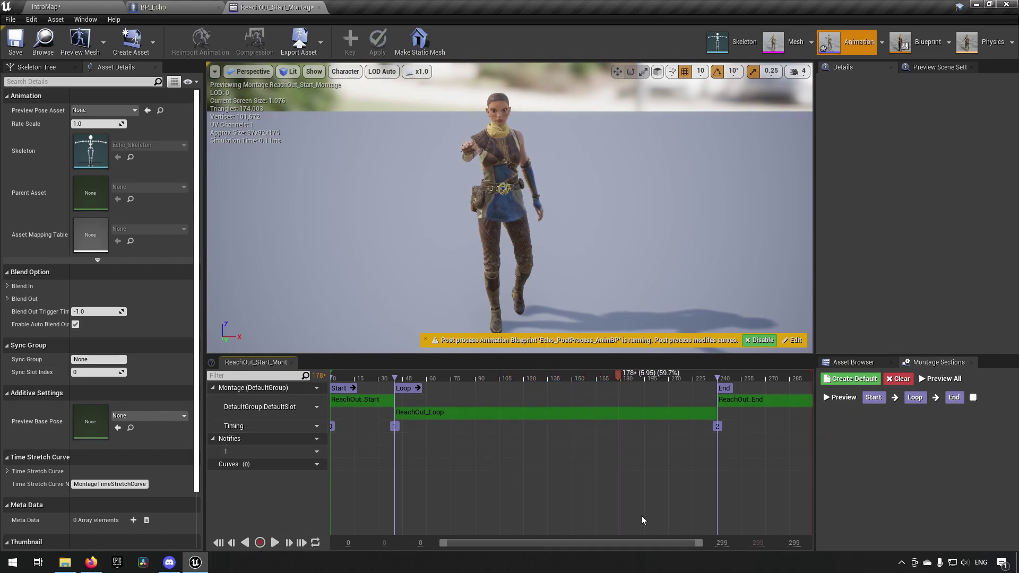
# Remove the link from the Loop section to the End section and preview the montage playback
pyautogui.click(935, 397)
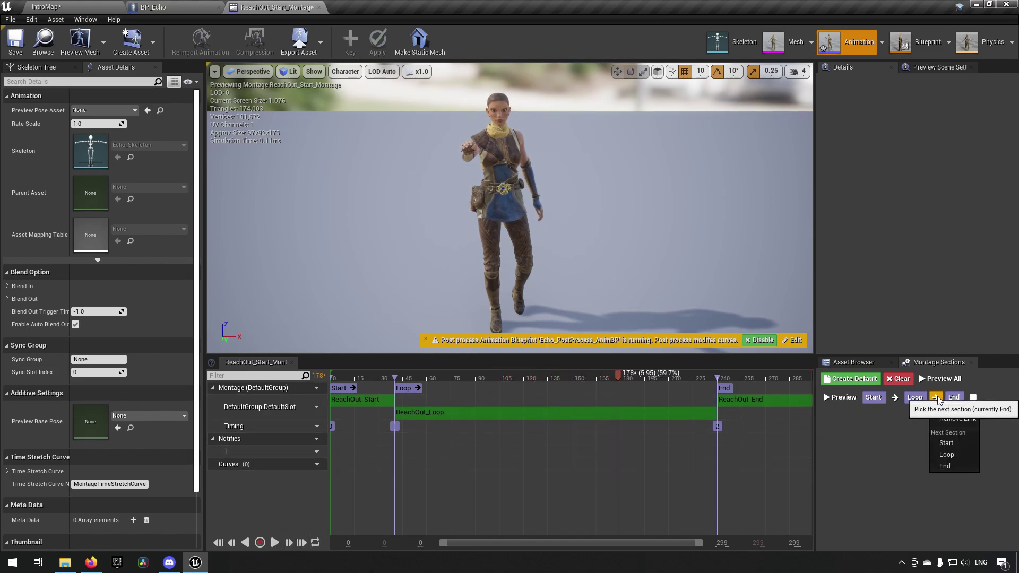
pyautogui.click(958, 418)
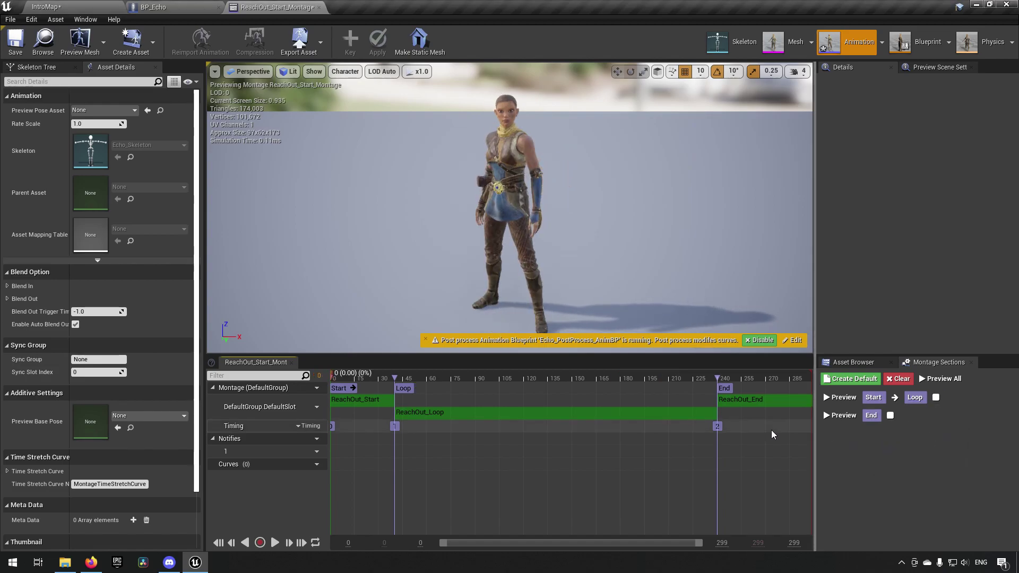
pyautogui.click(246, 543)
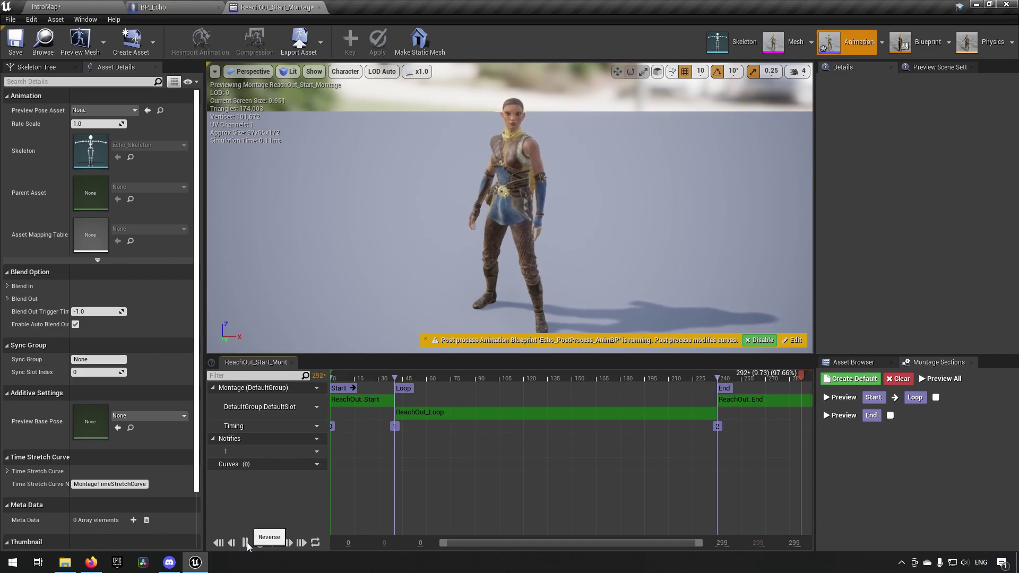
pyautogui.click(639, 377)
pyautogui.click(275, 544)
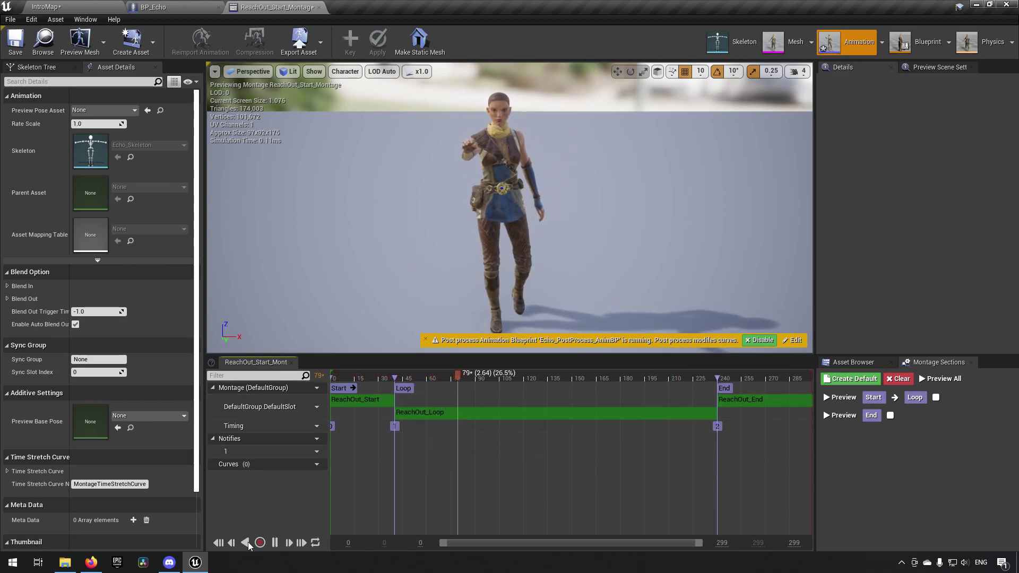
pyautogui.click(274, 543)
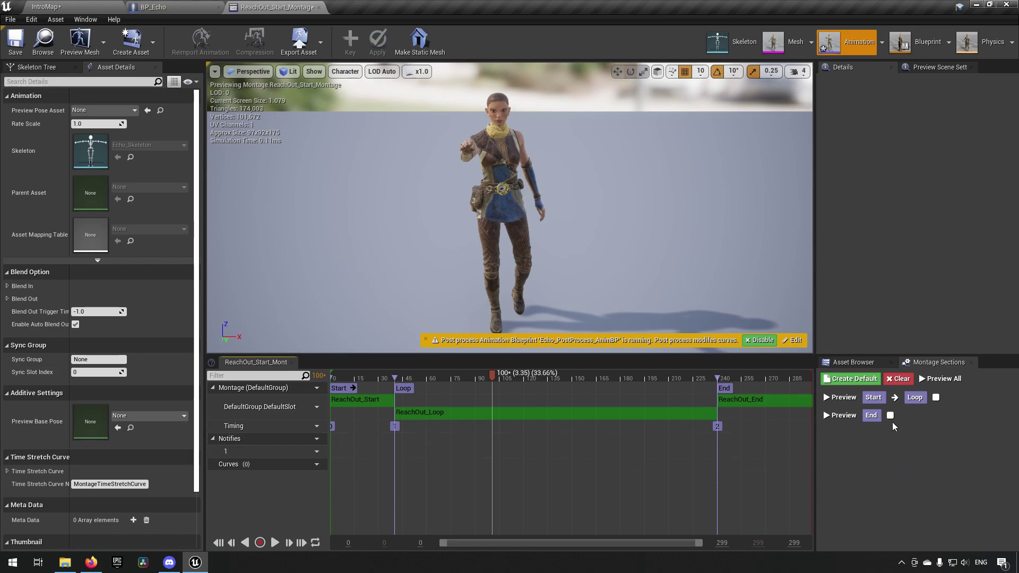
# Set the Loop section's next section to Loop so it repeats, and save the montage after previewing it
pyautogui.click(923, 403)
pyautogui.click(958, 432)
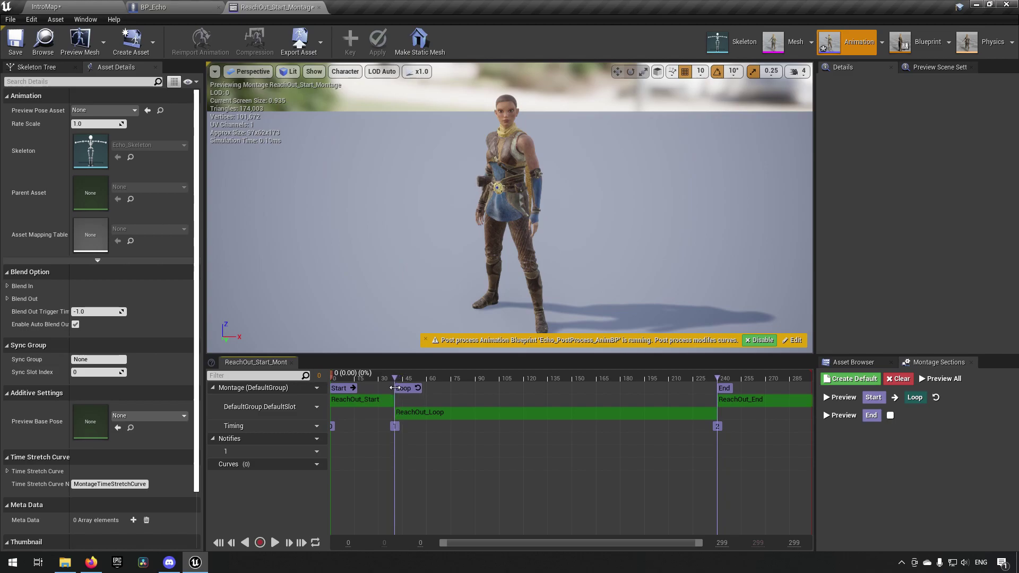
pyautogui.click(277, 543)
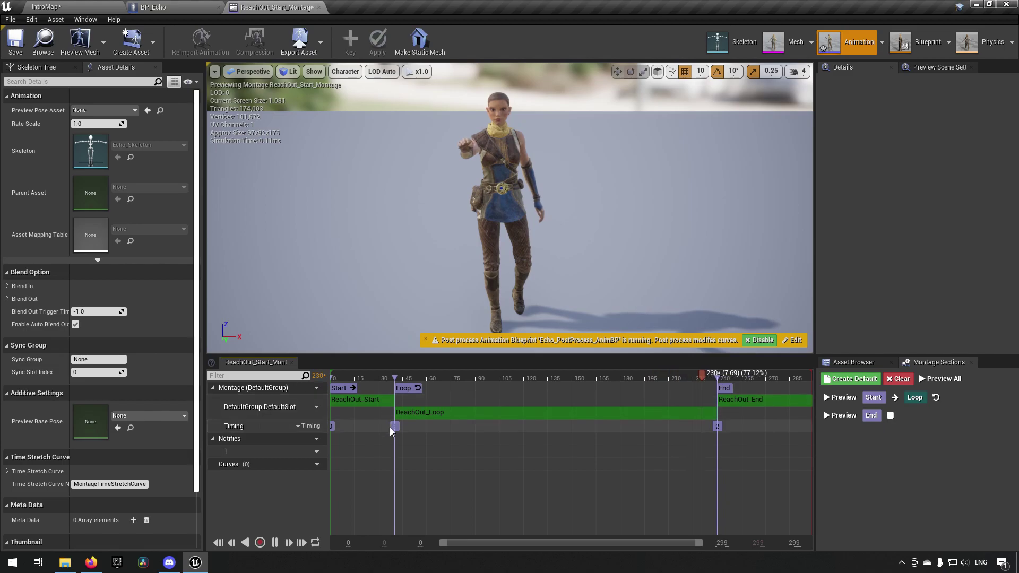
pyautogui.click(15, 48)
pyautogui.click(274, 542)
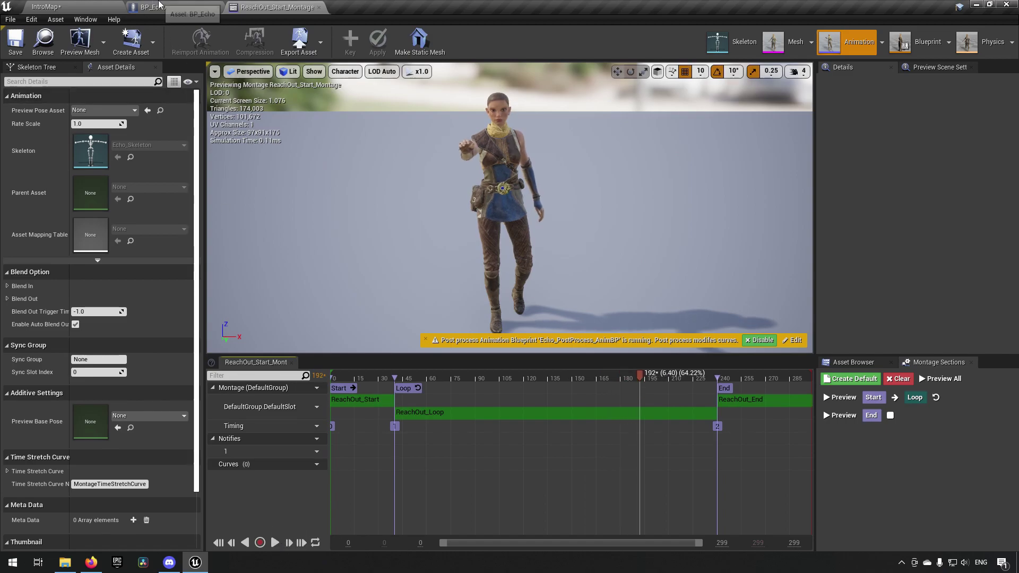
# Return to BP_Echo's Event Graph and review the start section name of the Play Anim Montage node on Flip Flop output A
pyautogui.click(159, 7)
pyautogui.moveTo(543, 248); pyautogui.dragTo(623, 275)
pyautogui.click(547, 264)
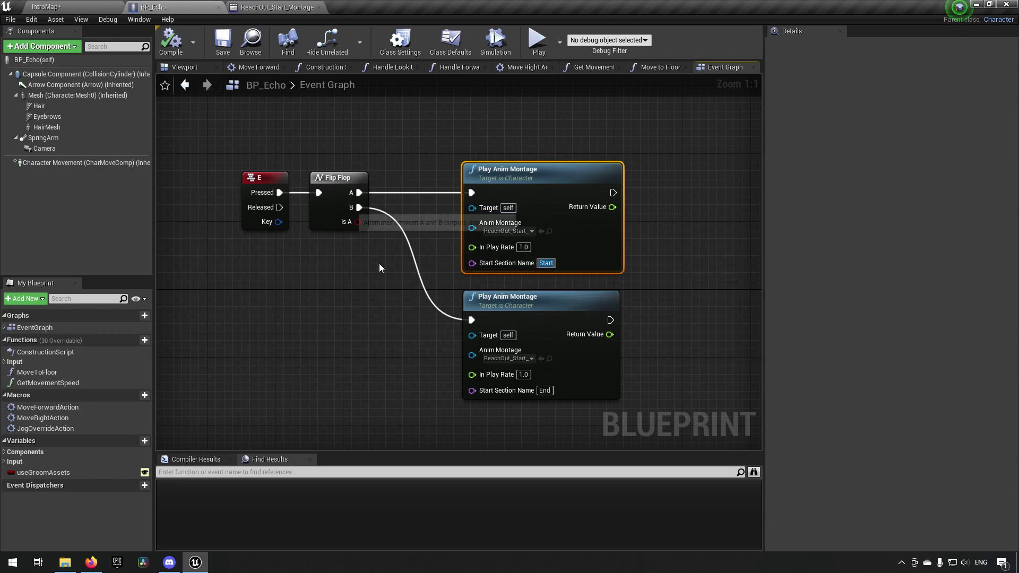
# Play the IntroMap level, walk Echo forward and trigger the reach-out montage with E, then stop the play session
pyautogui.moveTo(419, 296); pyautogui.dragTo(726, 431)
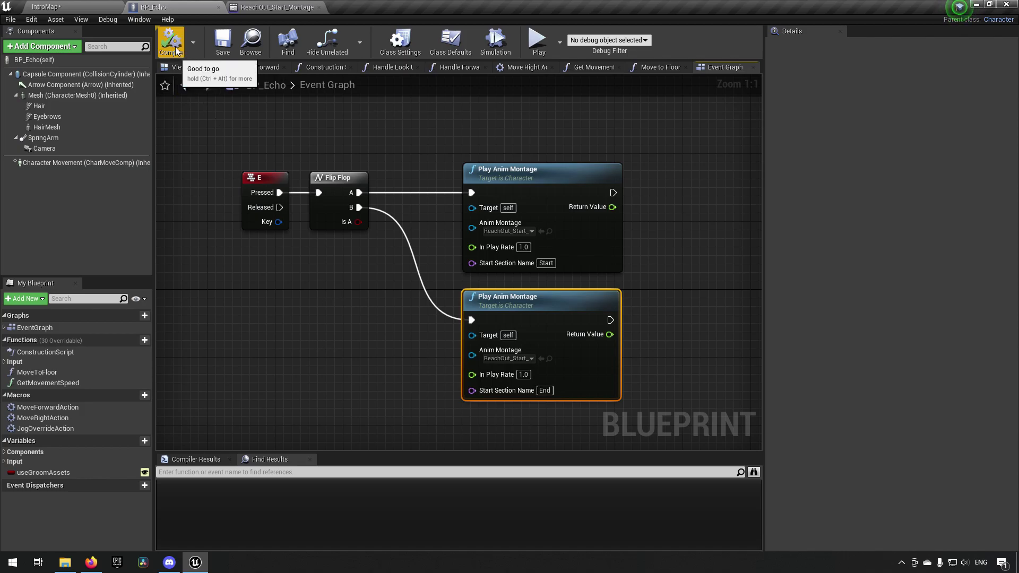
pyautogui.click(53, 7)
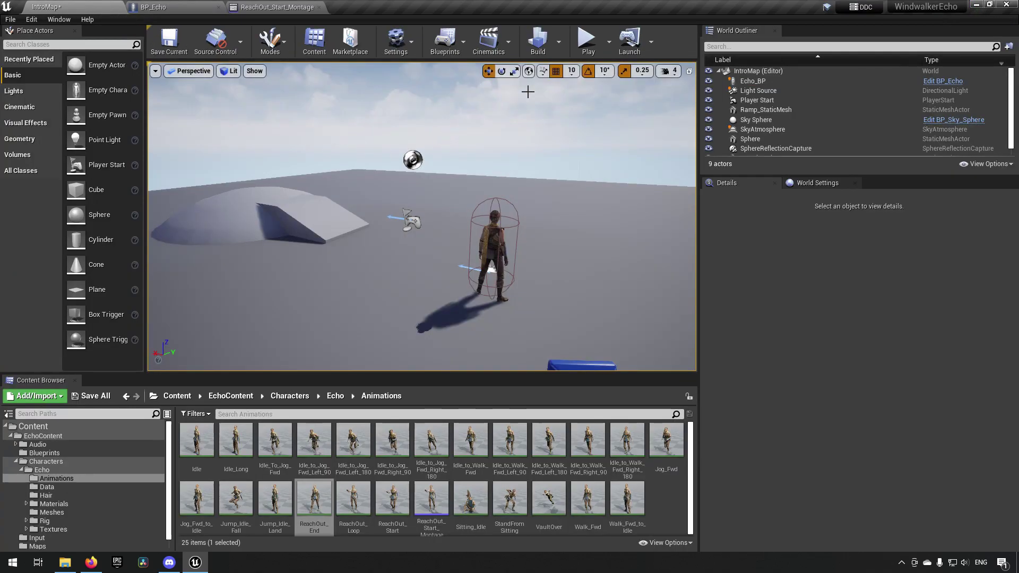
pyautogui.click(585, 39)
pyautogui.press('w')
pyautogui.moveTo(467, 199); pyautogui.dragTo(437, 201)
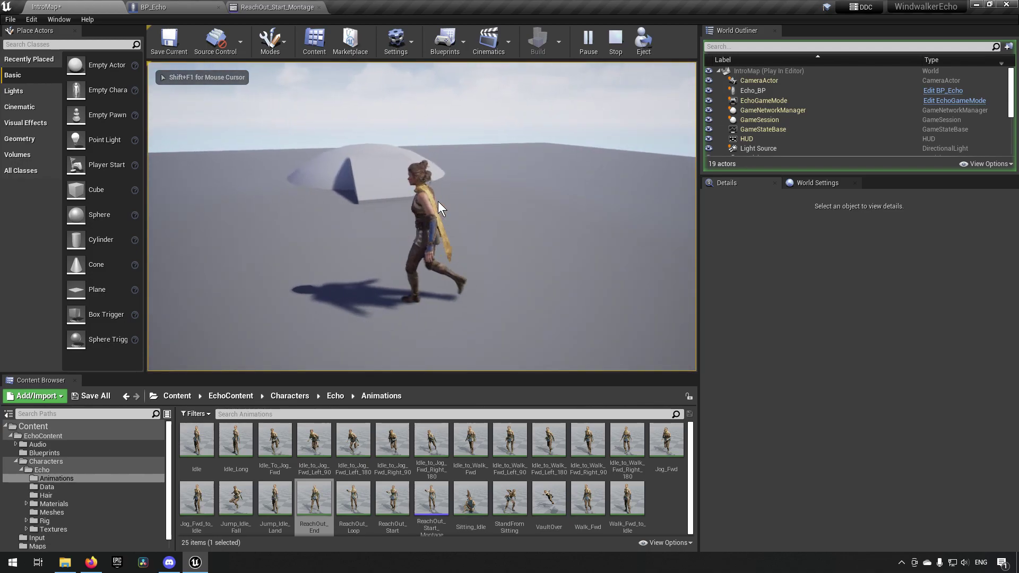
pyautogui.press('e')
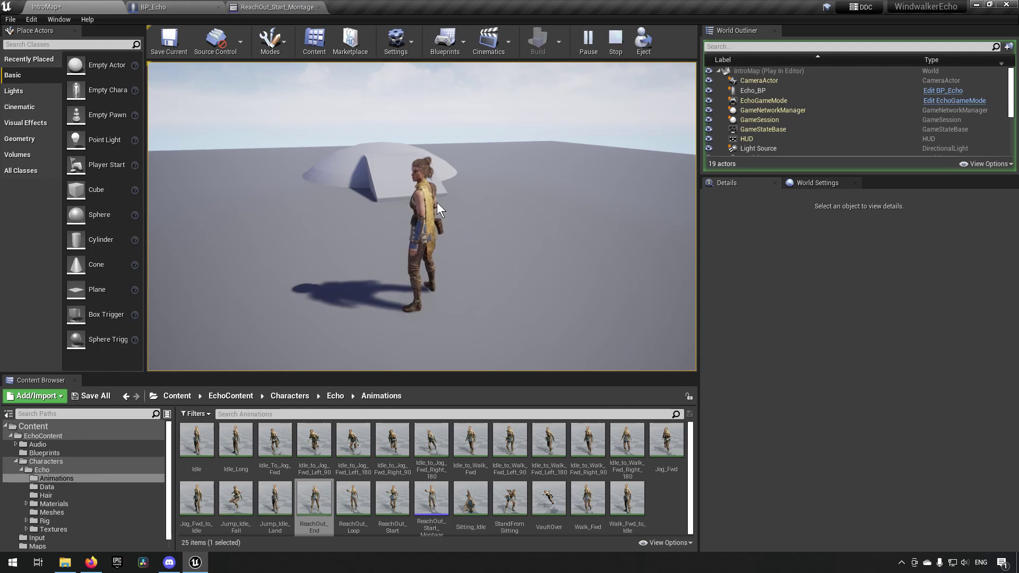
pyautogui.press('Escape')
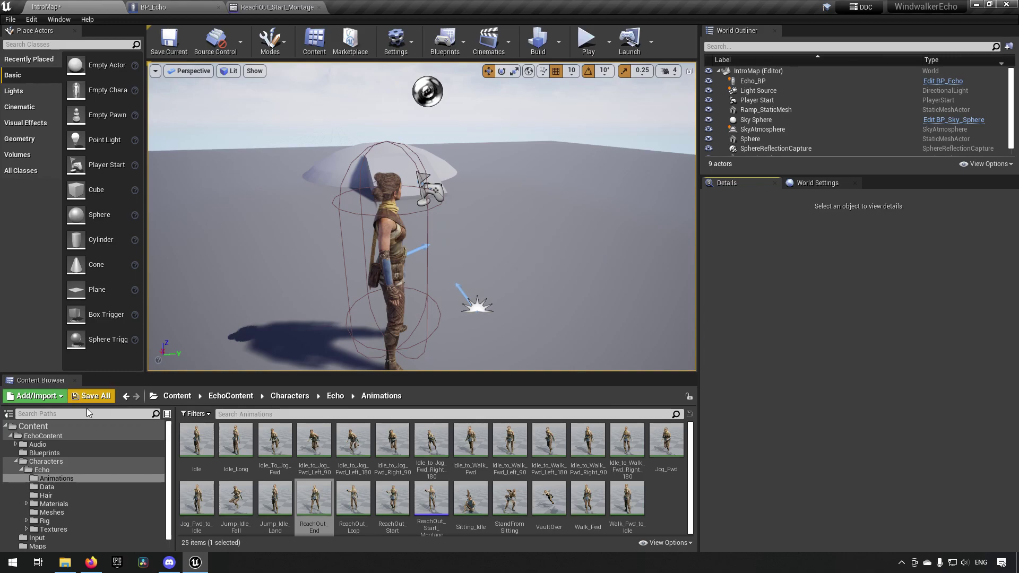
# Create an Actor-based Blueprint class in the Content folder, name it BP_Interactable and open it
pyautogui.click(62, 427)
pyautogui.rightClick(326, 478)
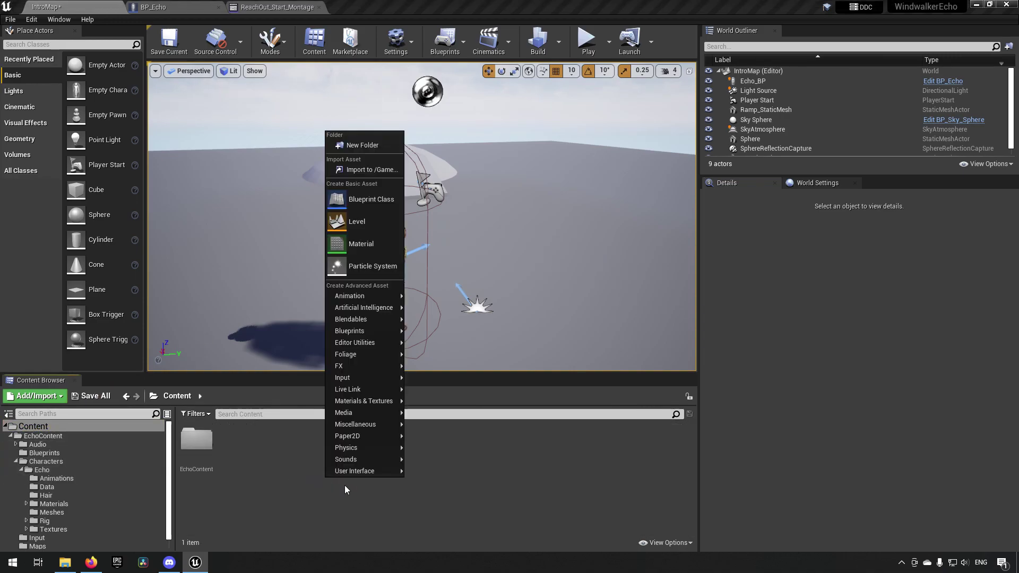
pyautogui.click(374, 200)
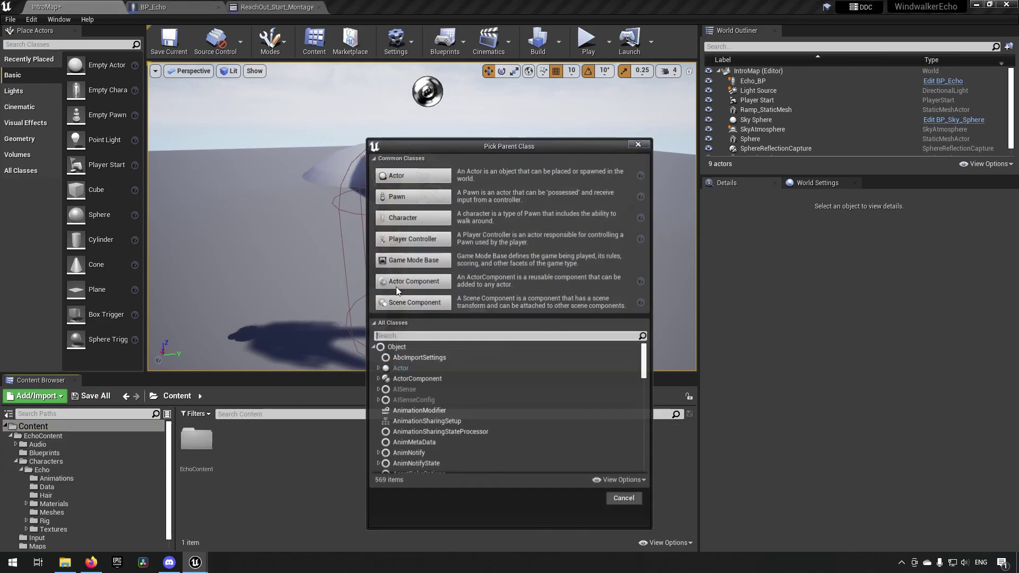
pyautogui.click(406, 175)
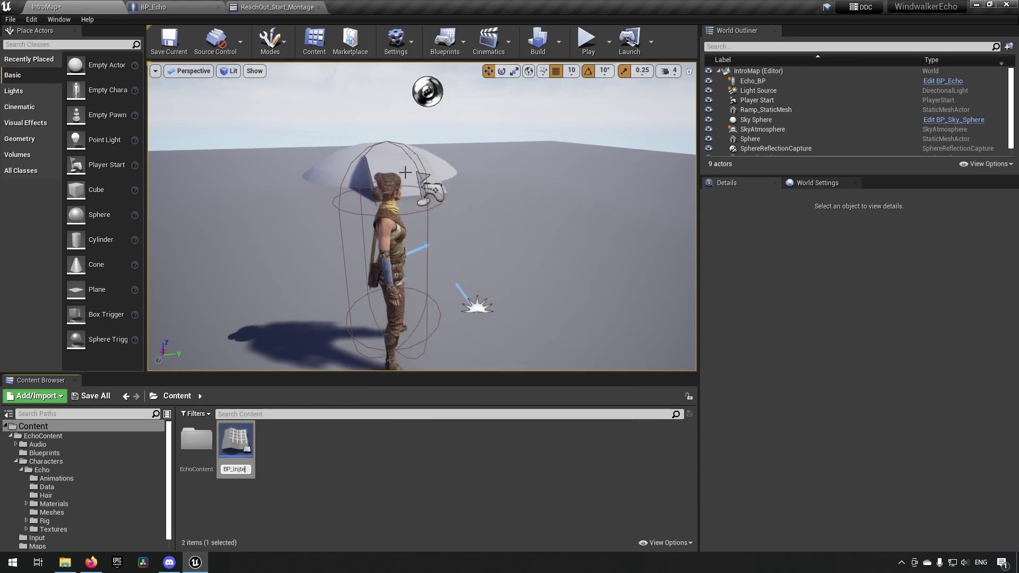
pyautogui.write('BP_Injteractable')
pyautogui.press('Return')
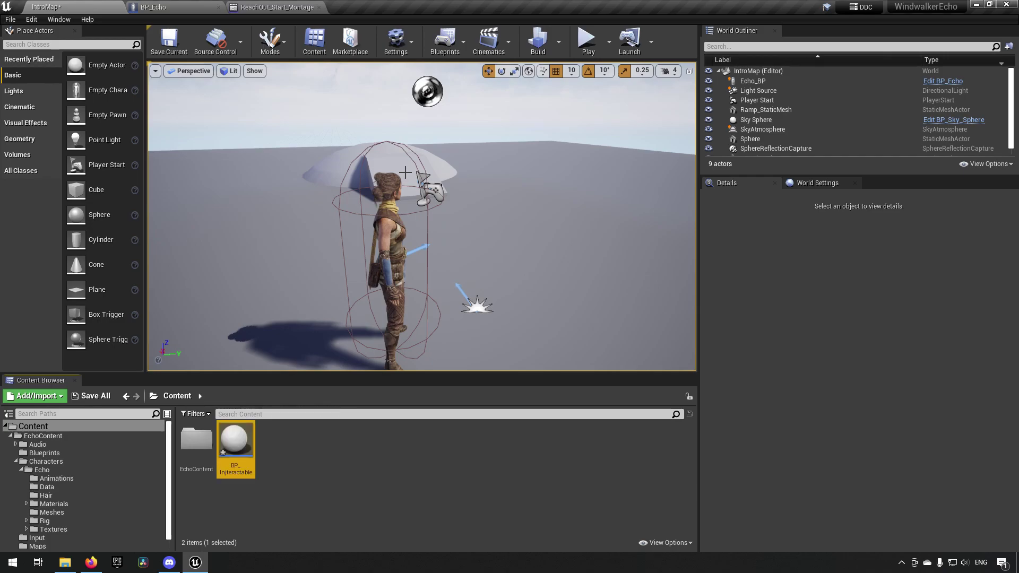
pyautogui.click(236, 461)
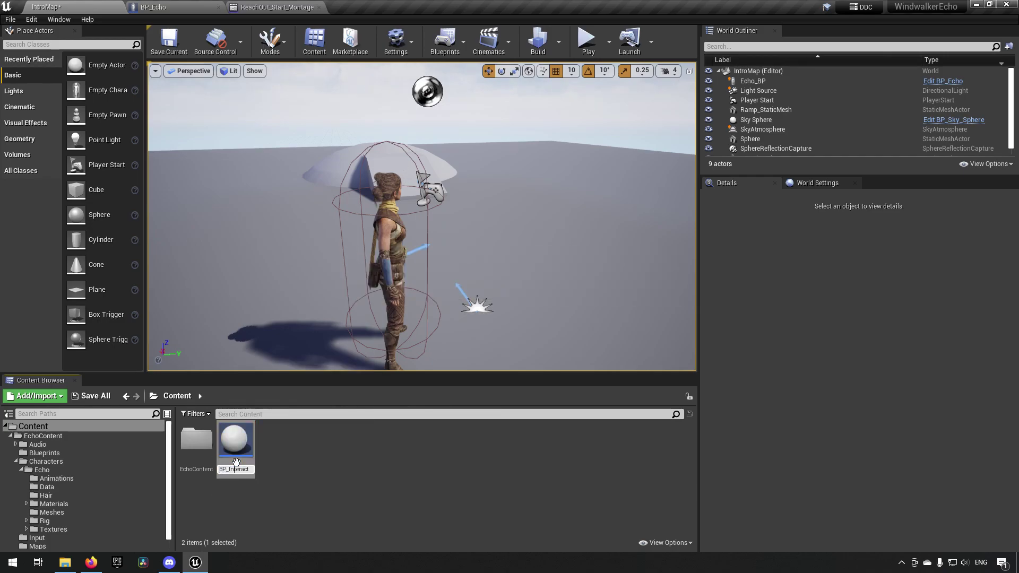
pyautogui.doubleClick(237, 456)
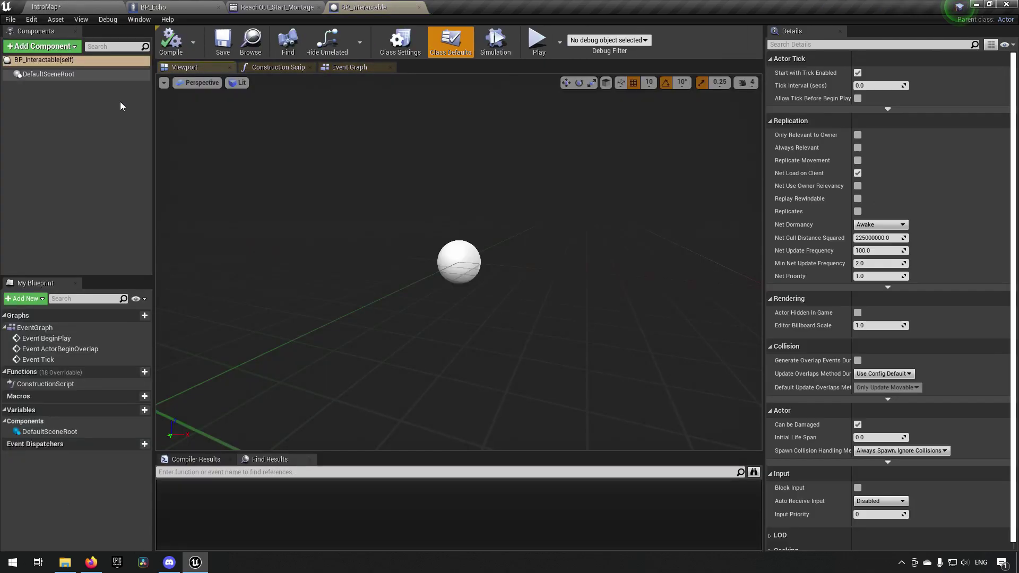
pyautogui.click(48, 47)
pyautogui.write('stati')
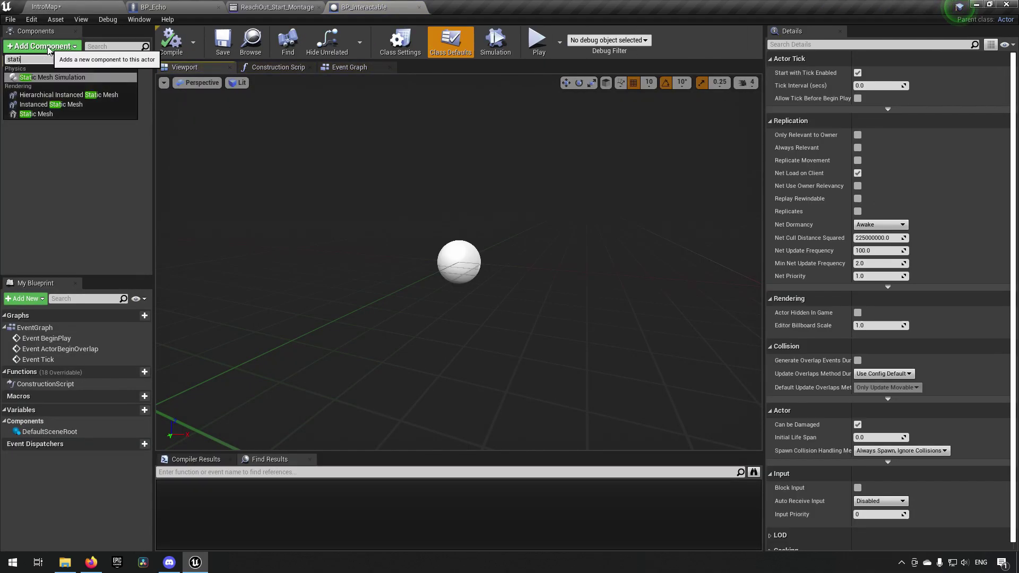
pyautogui.write('c')
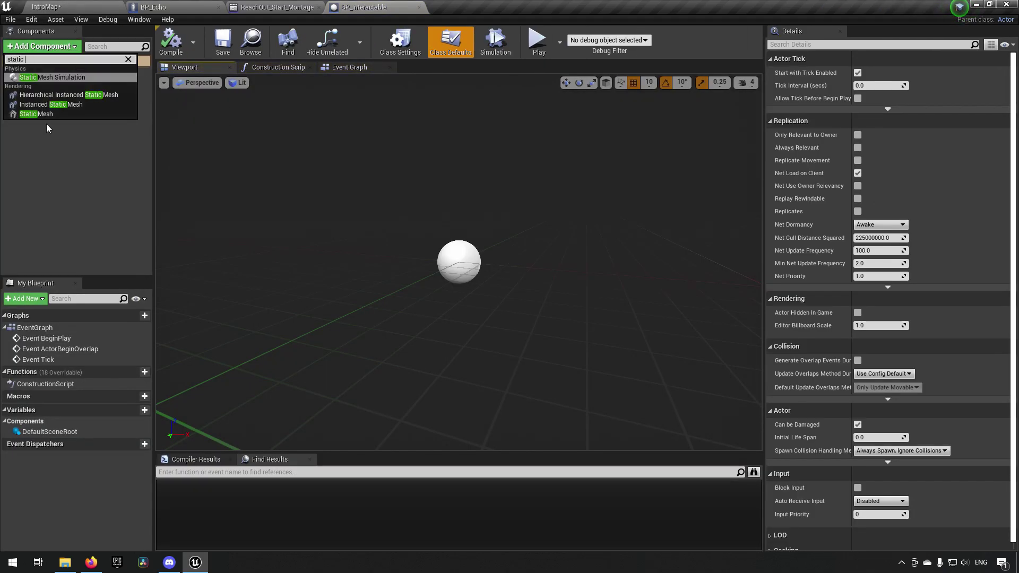
pyautogui.click(65, 105)
pyautogui.click(74, 104)
pyautogui.click(77, 84)
pyautogui.press('Delete')
# Add a Static Mesh component to BP_Interactable and assign Ramp_StaticMesh as its mesh
pyautogui.click(63, 47)
pyautogui.write('sta')
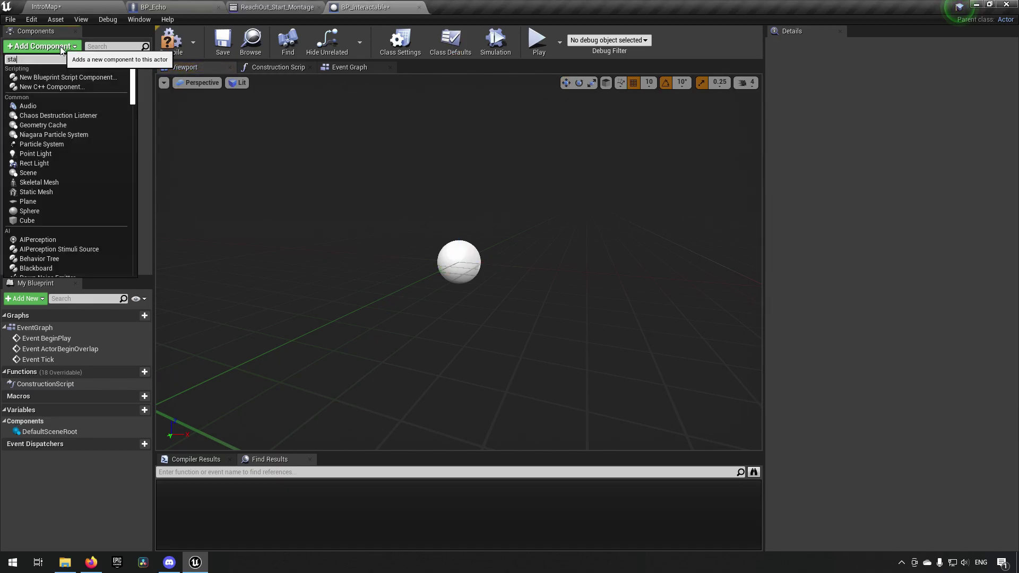
pyautogui.write('tic')
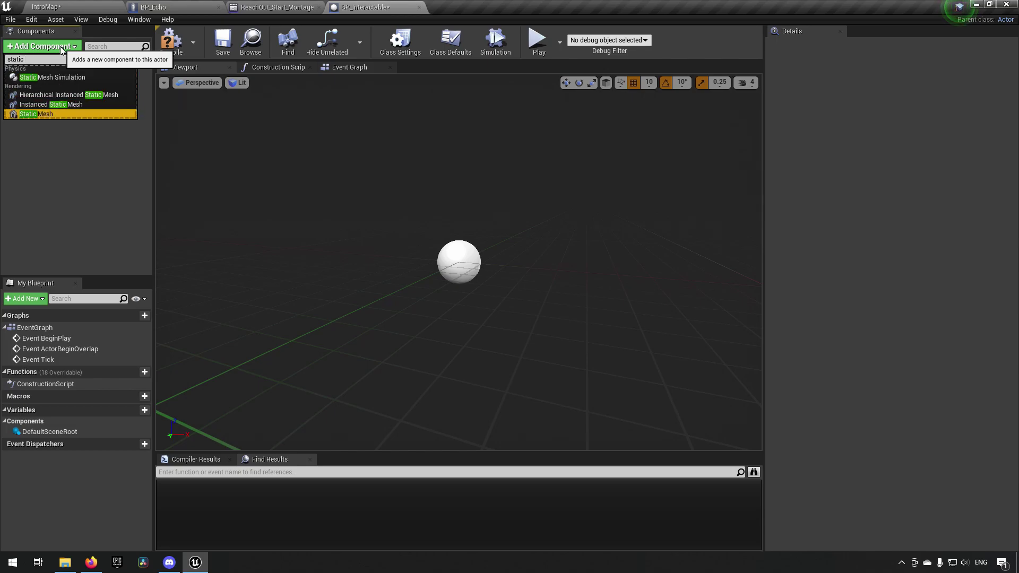
pyautogui.press('Return')
pyautogui.press('Return')
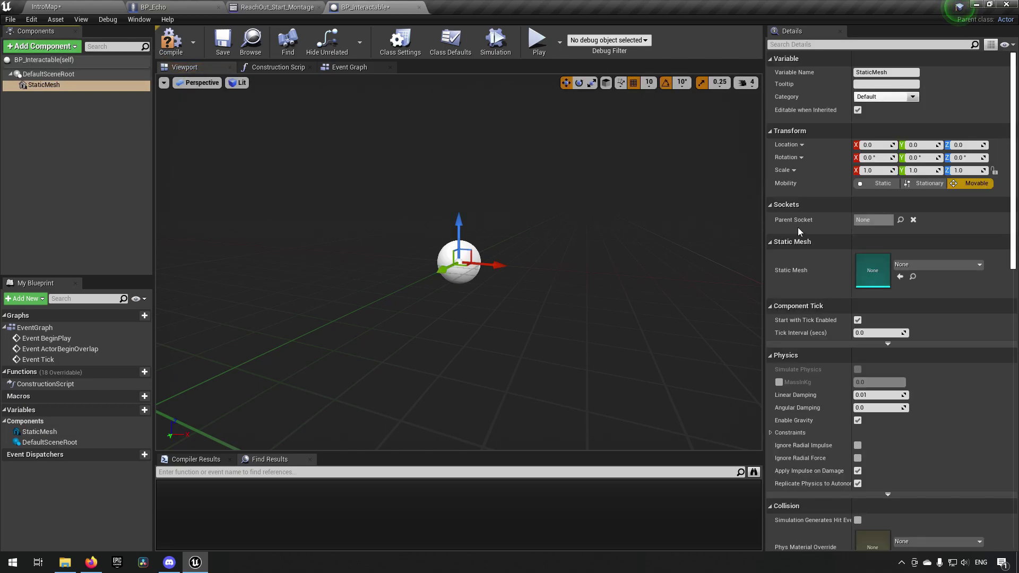
pyautogui.click(924, 266)
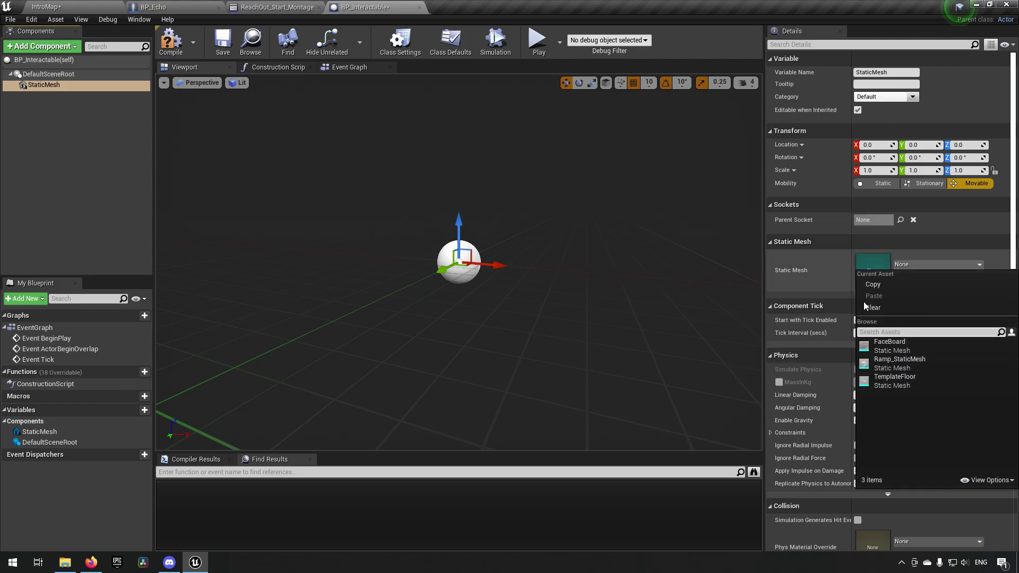
pyautogui.click(905, 363)
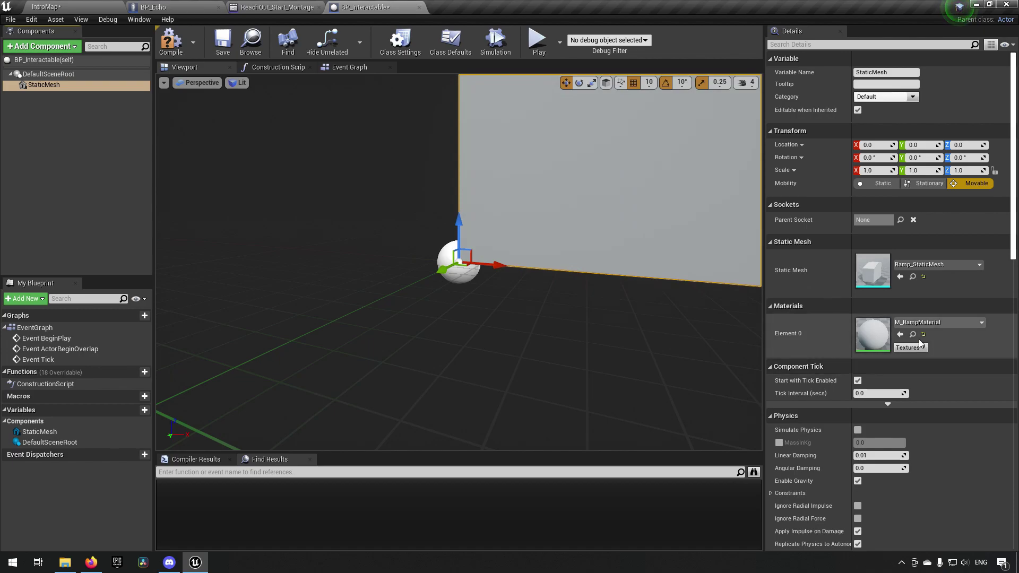
# Try the FaceBoard and TemplateFloor meshes on the StaticMesh component, then set it back to Ramp_StaticMesh
pyautogui.click(933, 325)
pyautogui.click(933, 324)
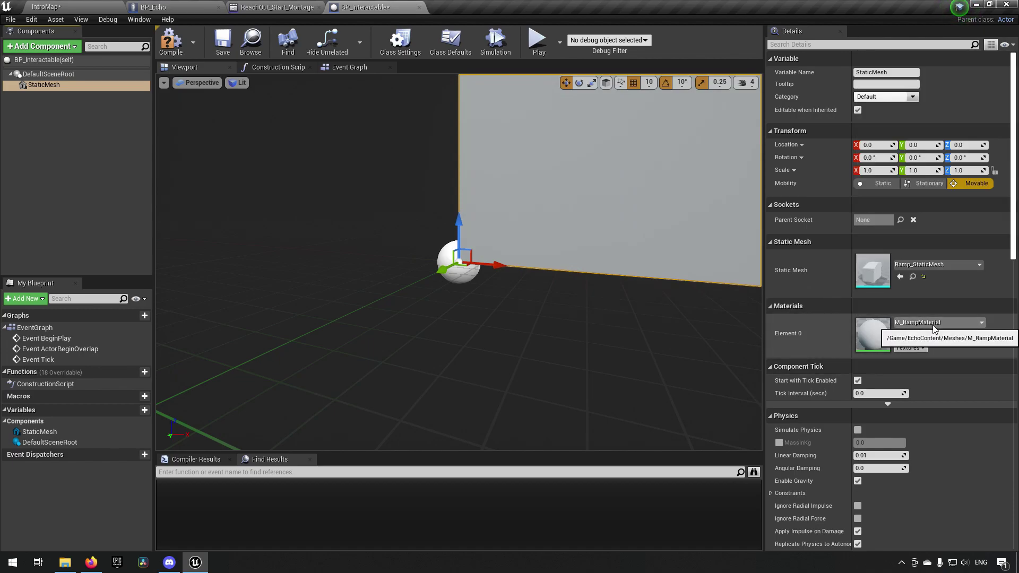
pyautogui.click(929, 263)
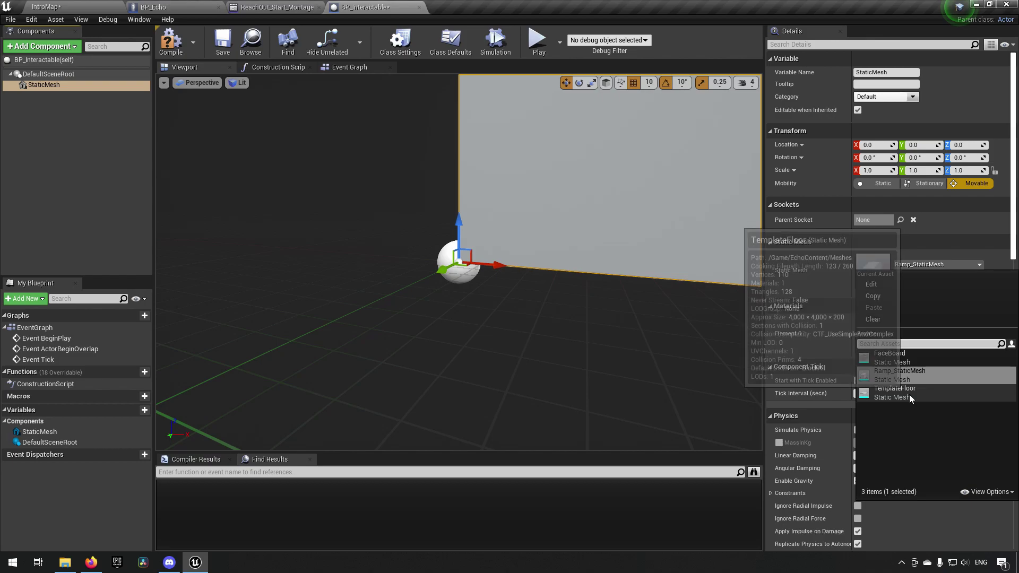
pyautogui.click(913, 355)
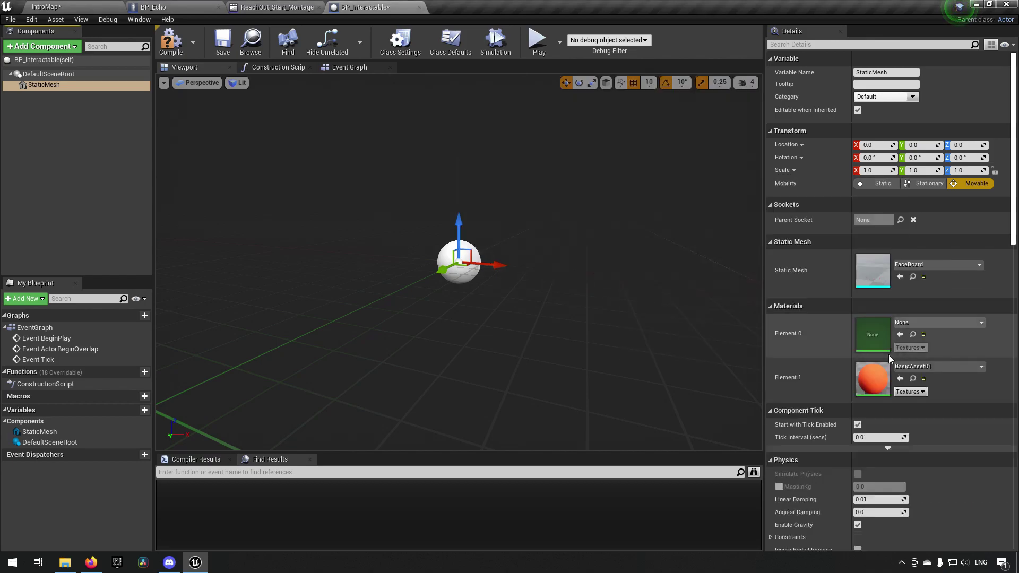
pyautogui.click(922, 264)
pyautogui.click(911, 389)
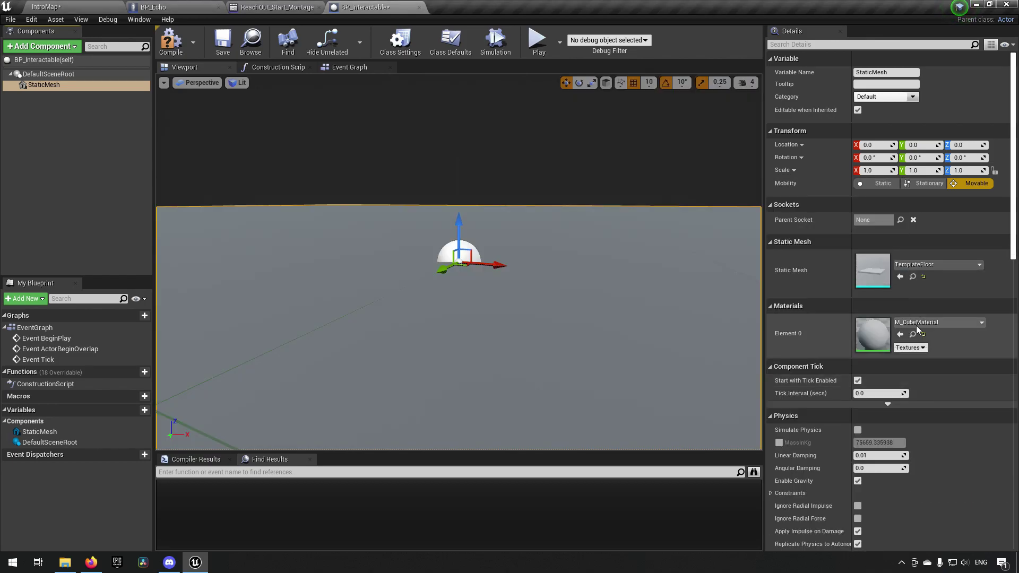
pyautogui.click(925, 264)
pyautogui.click(911, 371)
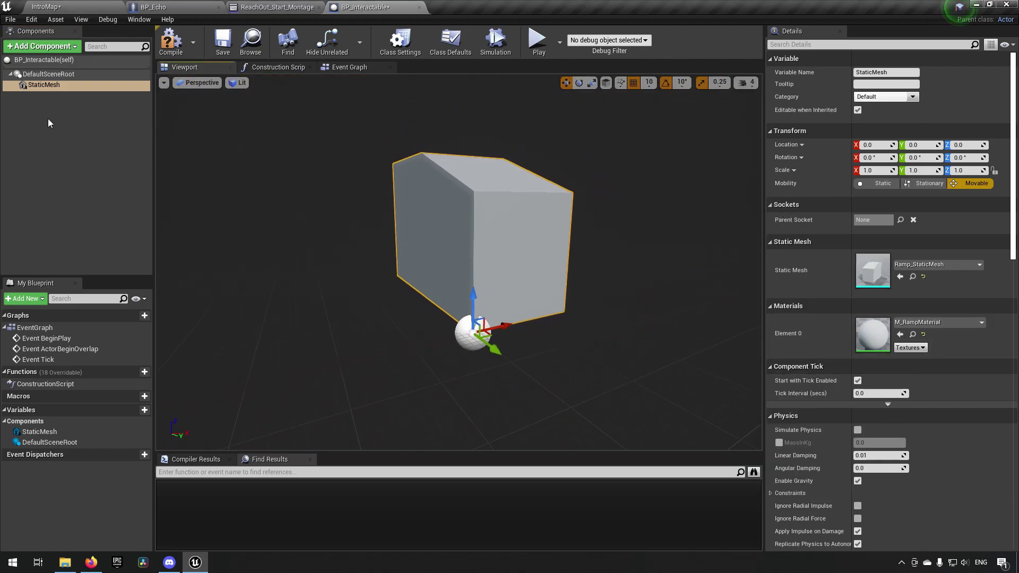
# Add a Box Collision component to BP_Interactable
pyautogui.click(50, 48)
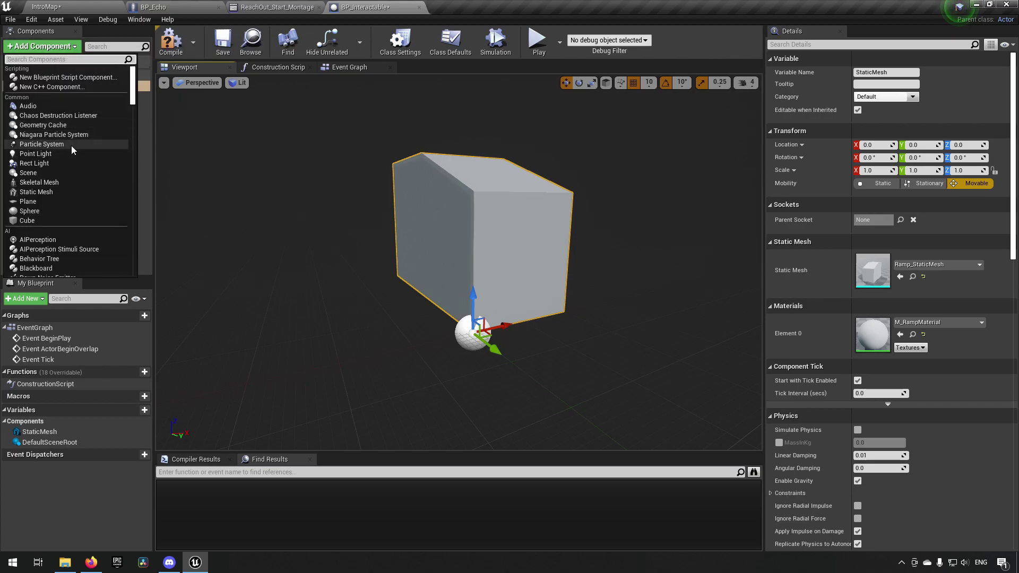
pyautogui.write('coll')
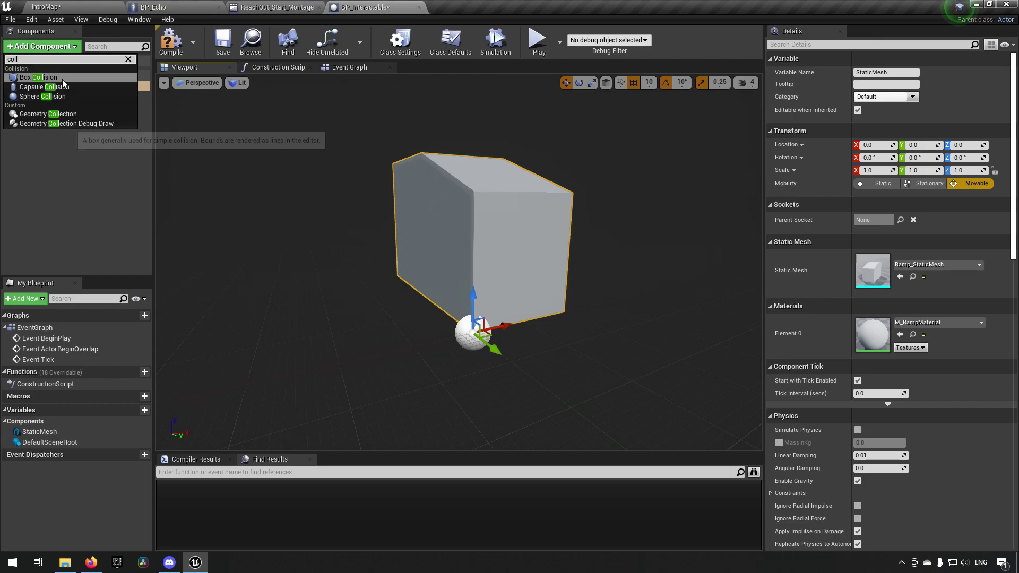
pyautogui.press('Return')
pyautogui.press('Return')
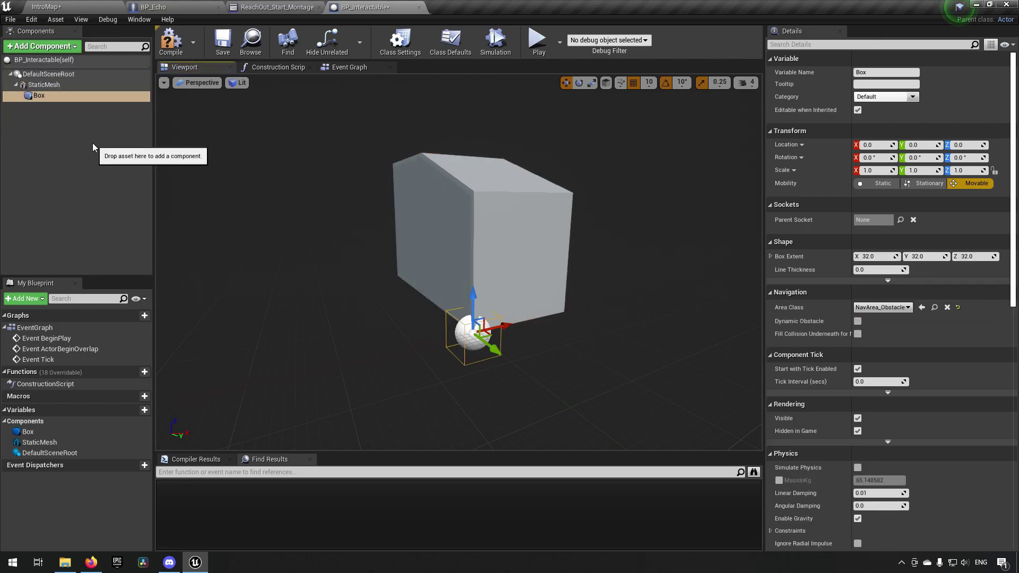
# Try scaling the StaticMesh component uniformly to 2.75 and undo it
pyautogui.click(473, 301)
pyautogui.press('space')
pyautogui.press('space')
pyautogui.moveTo(470, 336); pyautogui.dragTo(585, 377)
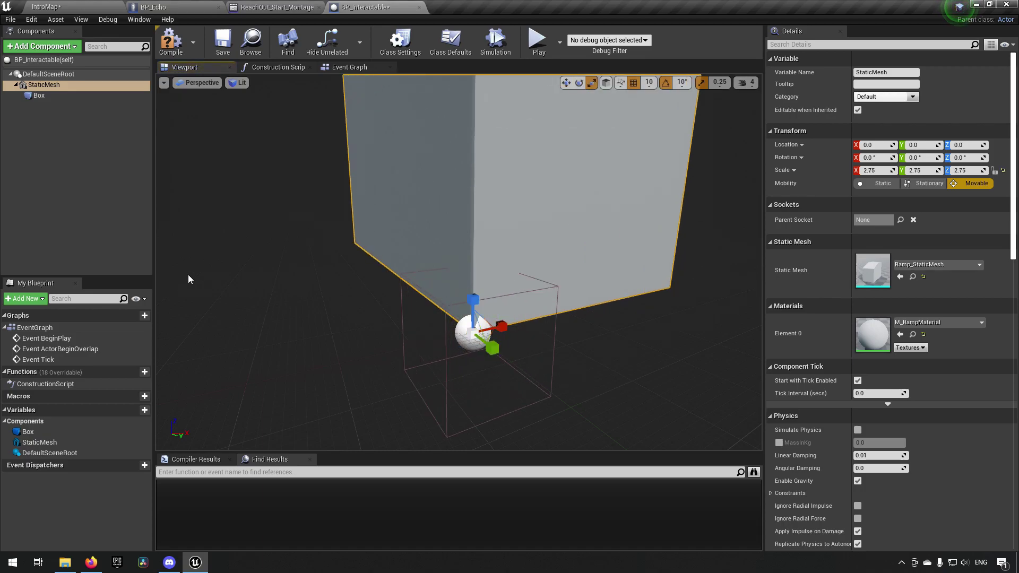
pyautogui.hotkey('ctrl', 'z')
# Reparent the Box component from StaticMesh to DefaultSceneRoot
pyautogui.moveTo(41, 98); pyautogui.dragTo(42, 77)
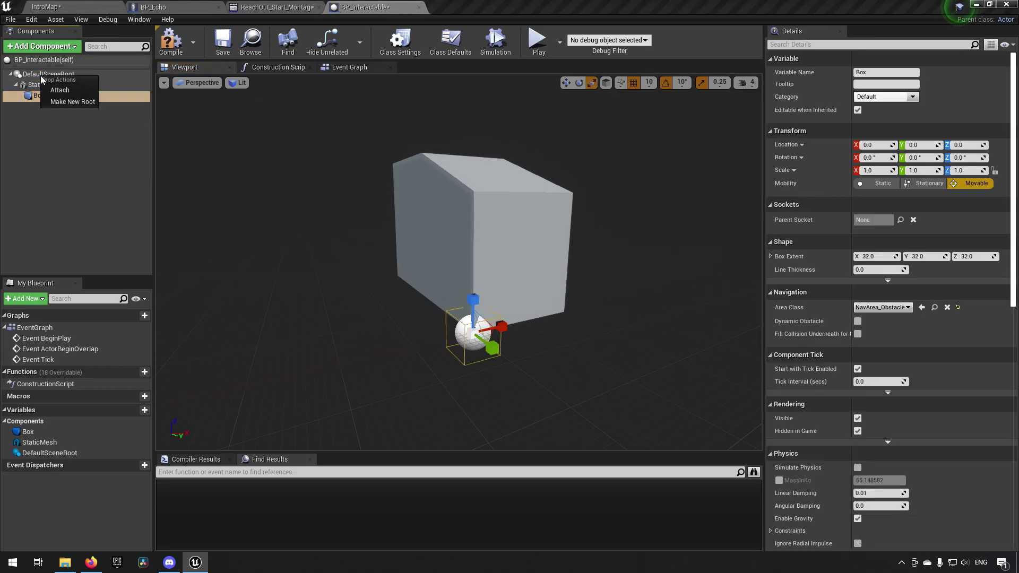
pyautogui.click(47, 100)
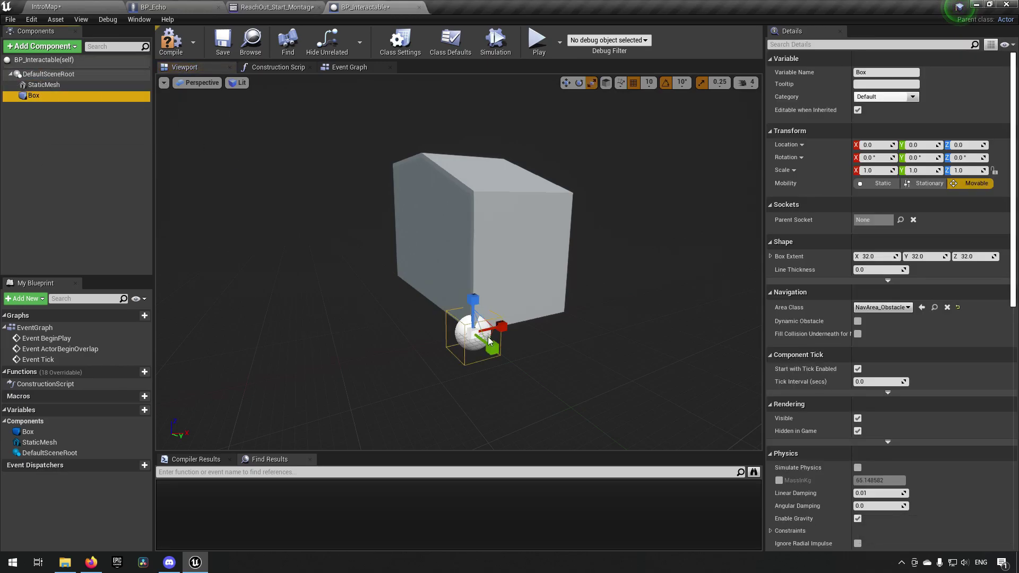
pyautogui.click(473, 334)
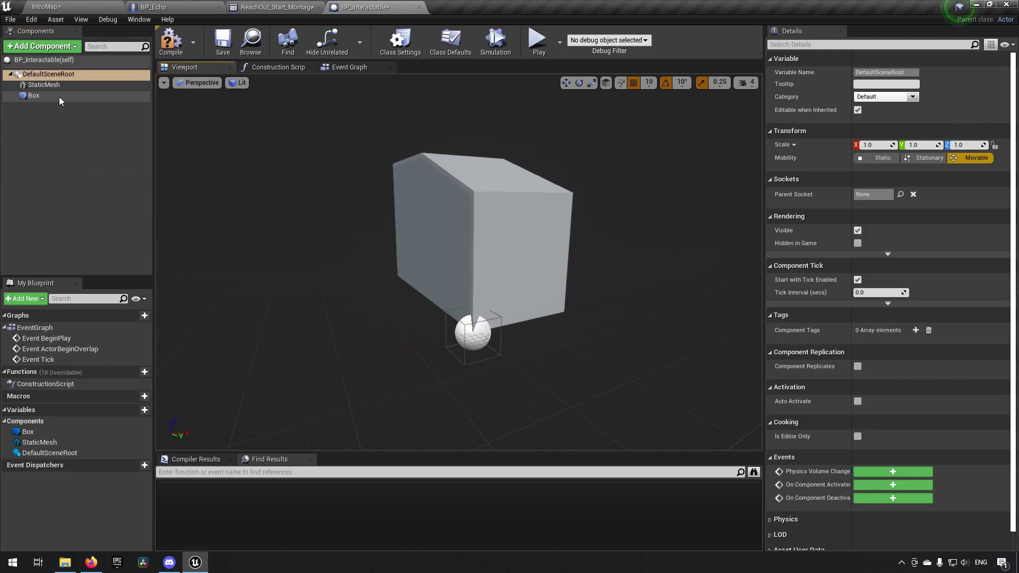
# Move the Box to about 100, -170, 90, scale it uniformly to 6.75 so it encloses the mesh, and save the Blueprint
pyautogui.click(37, 96)
pyautogui.moveTo(472, 332); pyautogui.dragTo(486, 251)
pyautogui.press('w')
pyautogui.press('e')
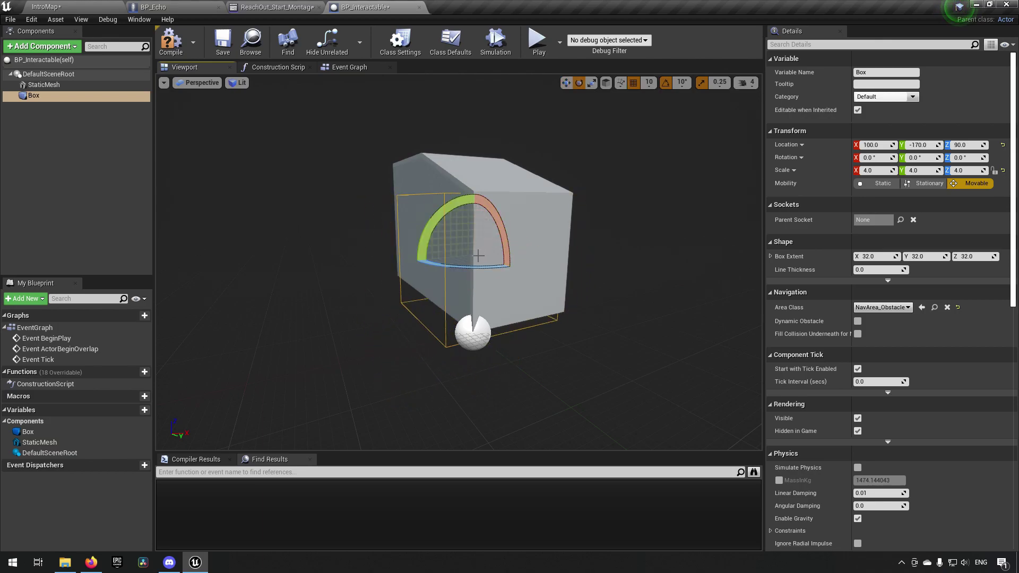
pyautogui.press('r')
pyautogui.moveTo(473, 260); pyautogui.dragTo(549, 122)
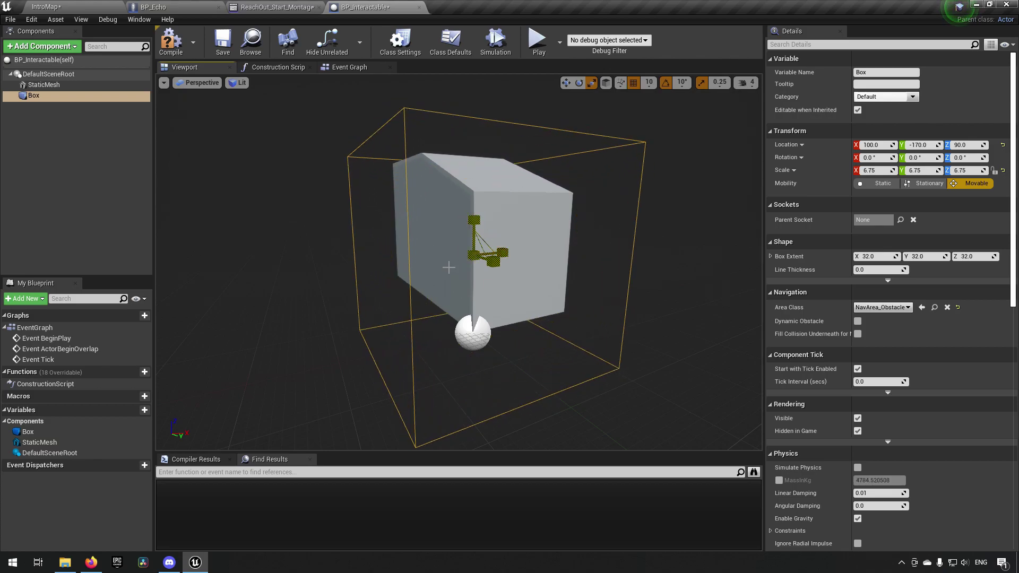
pyautogui.click(223, 41)
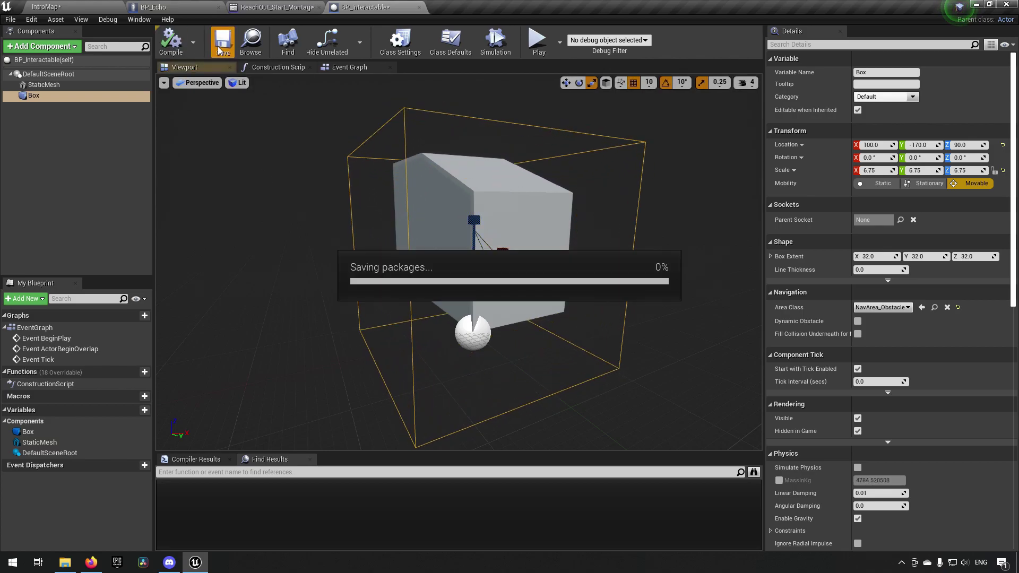
# Create a Blueprint Interface named BPI_Interactable in the Content folder, alongside BP_Interactable
pyautogui.click(74, 6)
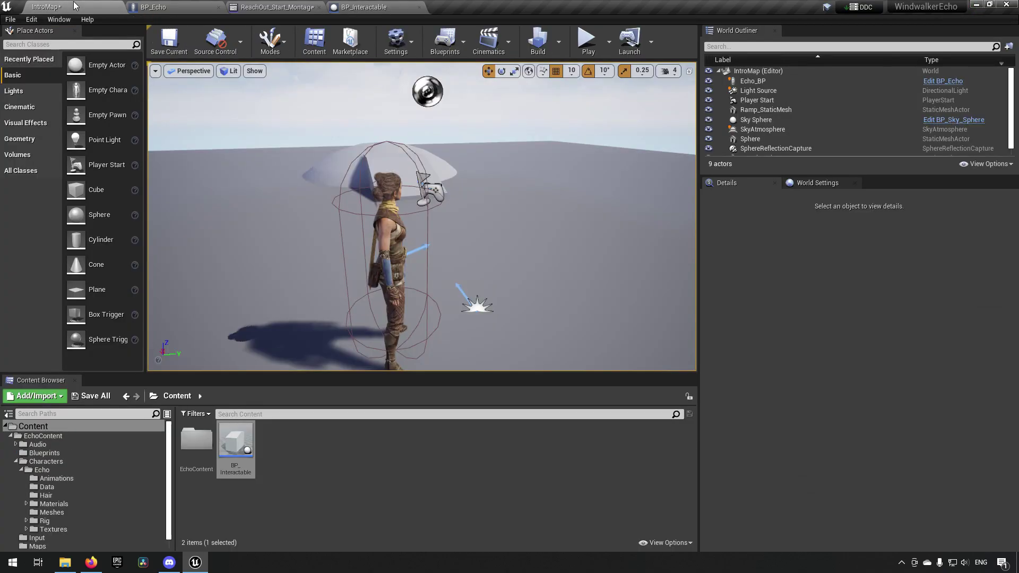
pyautogui.rightClick(318, 479)
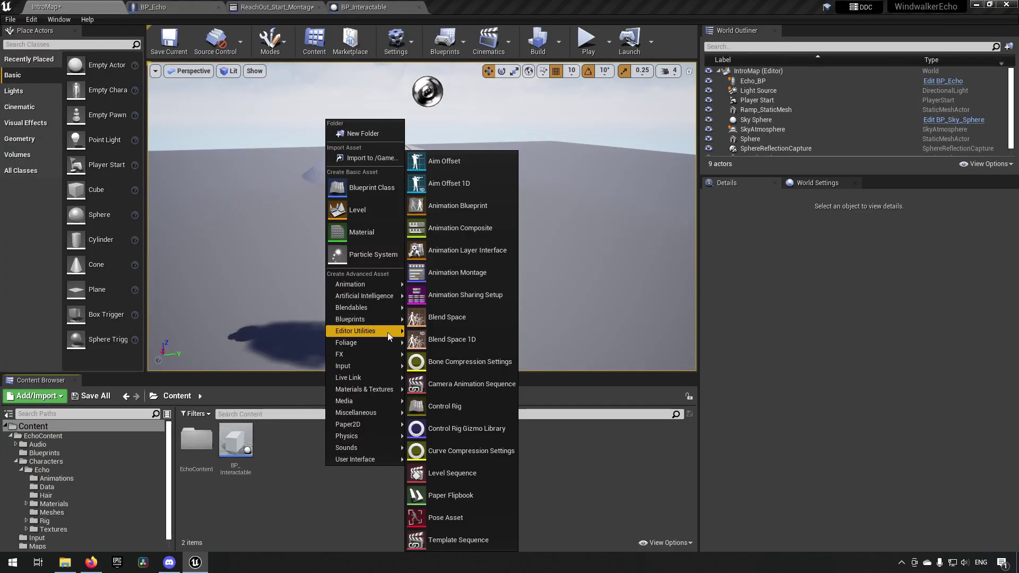
pyautogui.moveTo(387, 332)
pyautogui.click(479, 366)
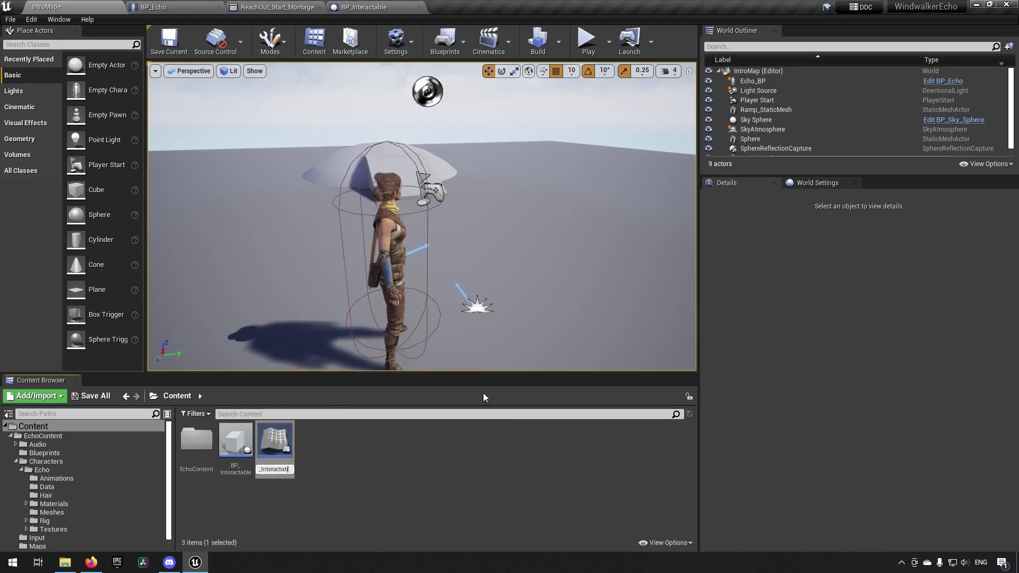
pyautogui.write('le')
pyautogui.press('Return')
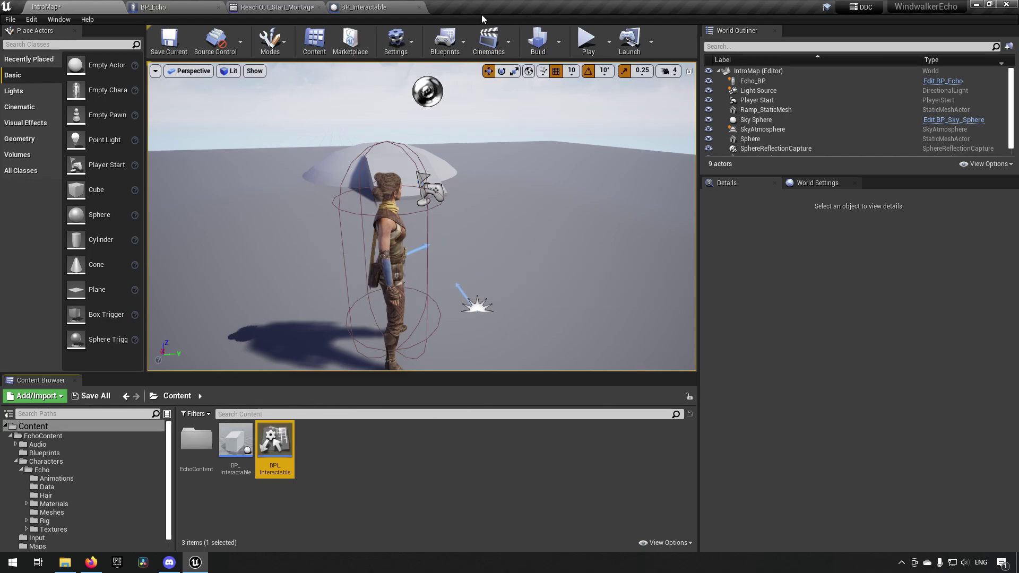
# Implement the BPI_Interactable interface in the BP_Interactable Blueprint's class settings, and compile and save it
pyautogui.click(394, 7)
pyautogui.click(400, 45)
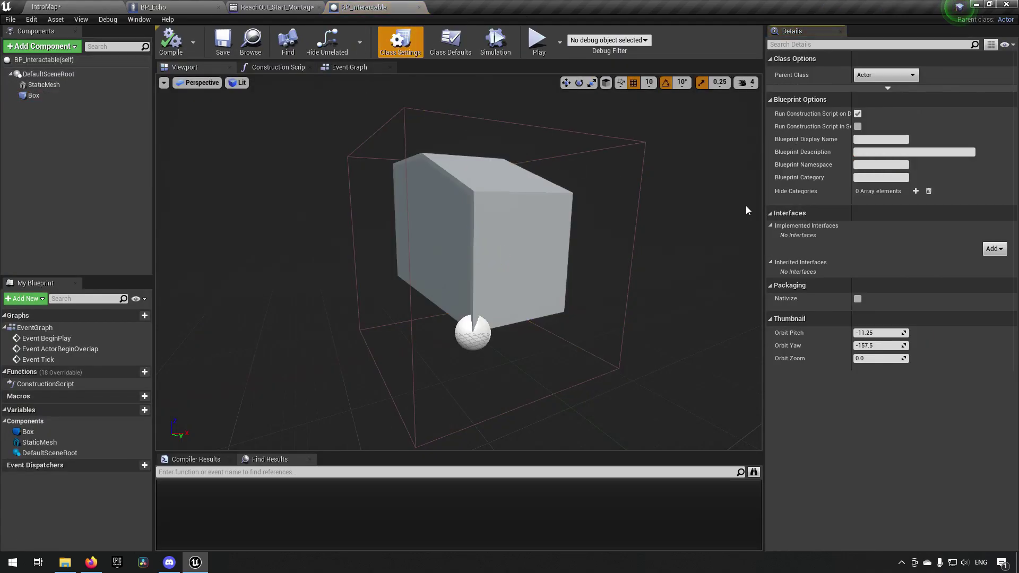
pyautogui.click(992, 248)
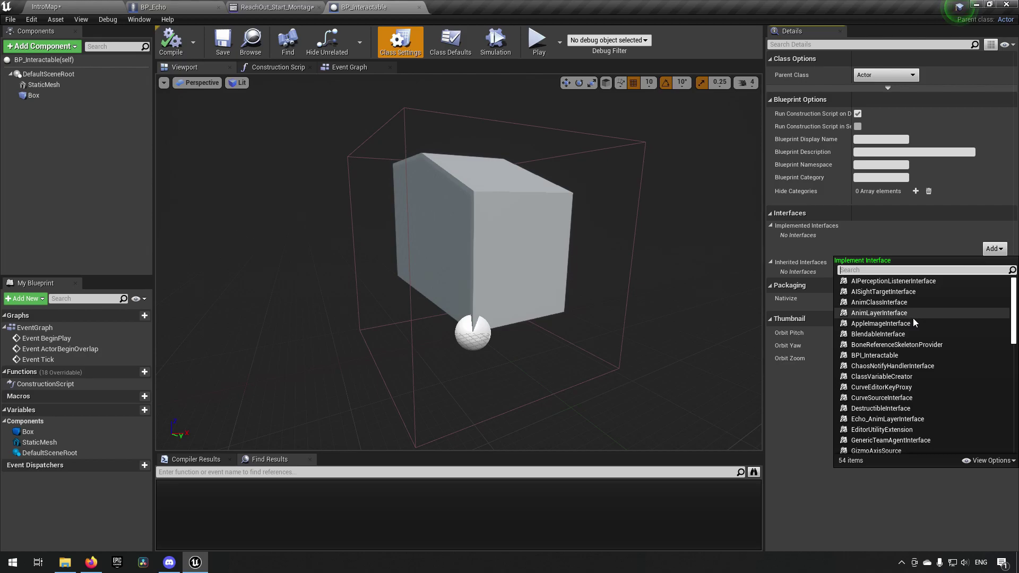
pyautogui.write('bpi')
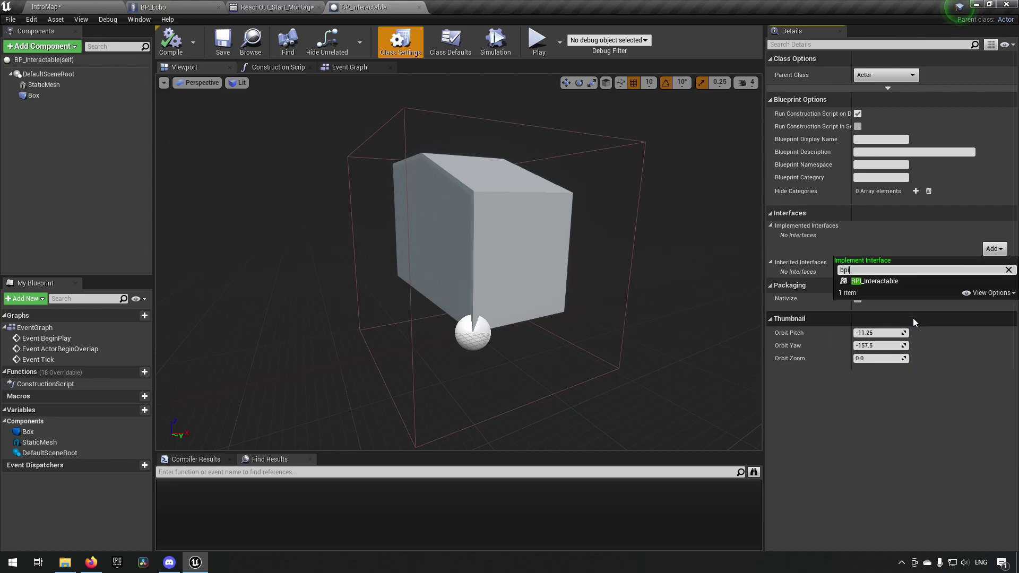
pyautogui.click(906, 282)
pyautogui.click(172, 48)
pyautogui.click(218, 45)
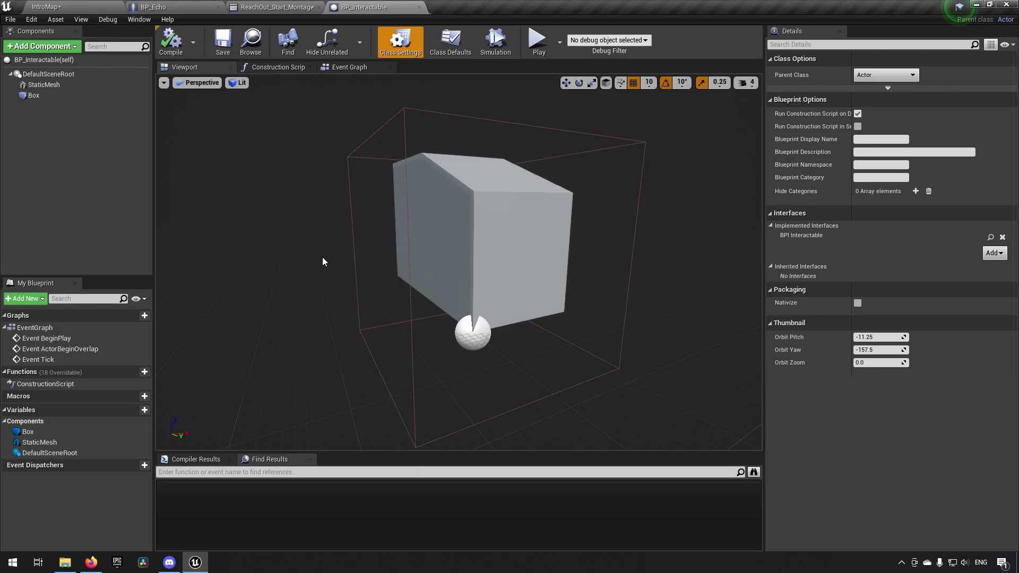